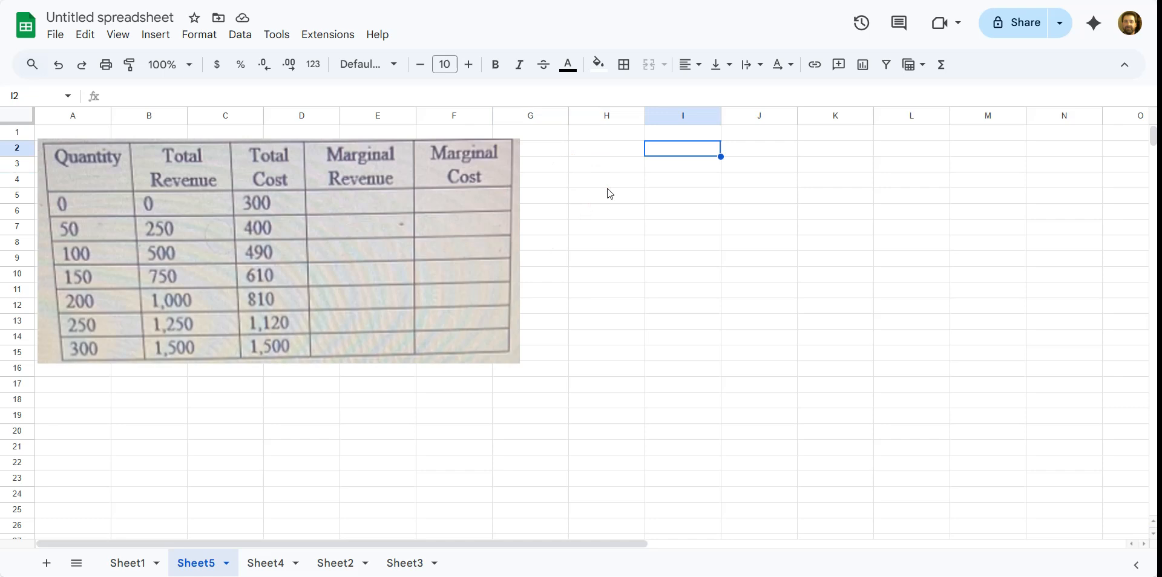
Enter the header Q in H2 and narrow column H.
{"action": "key", "text": "Return"}
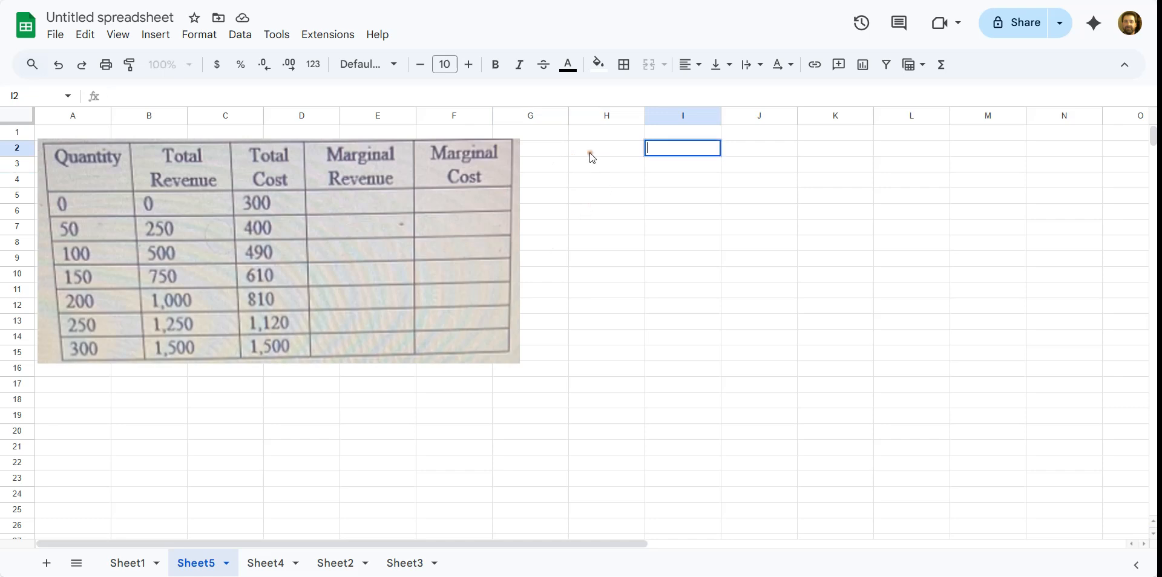
{"action": "left_click", "coordinate": [591, 152]}
{"action": "type", "text": "qq"}
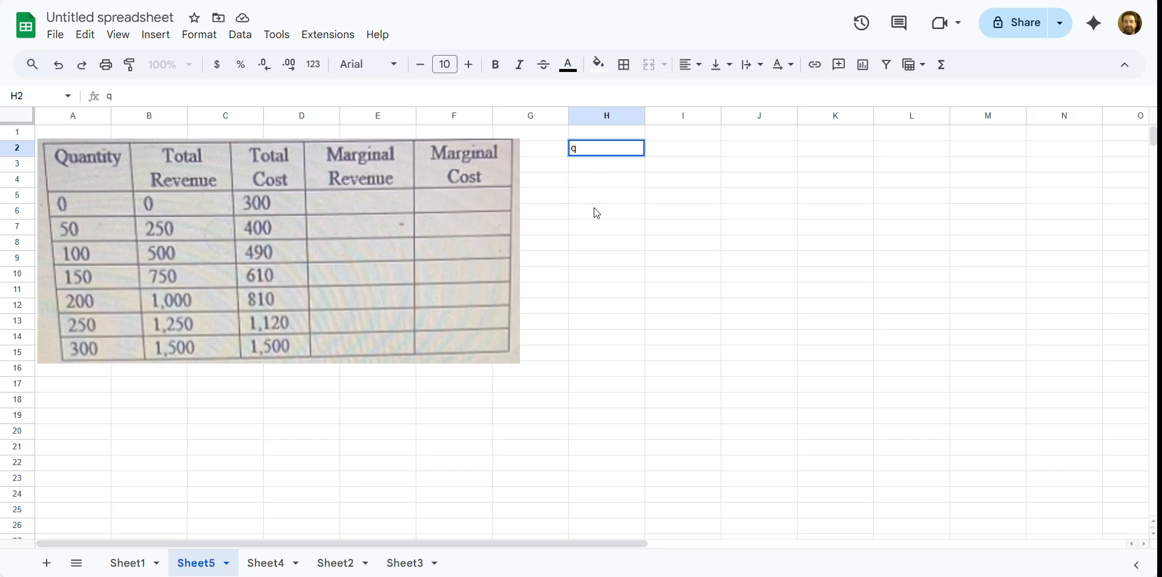
{"action": "key", "text": "BackSpace"}
{"action": "type", "text": "Q"}
{"action": "key", "text": "ctrl+plus"}
{"action": "key", "text": "ctrl+plus"}
{"action": "key", "text": "ctrl+plus"}
{"action": "key", "text": "ctrl+plus"}
{"action": "left_click", "coordinate": [610, 260]}
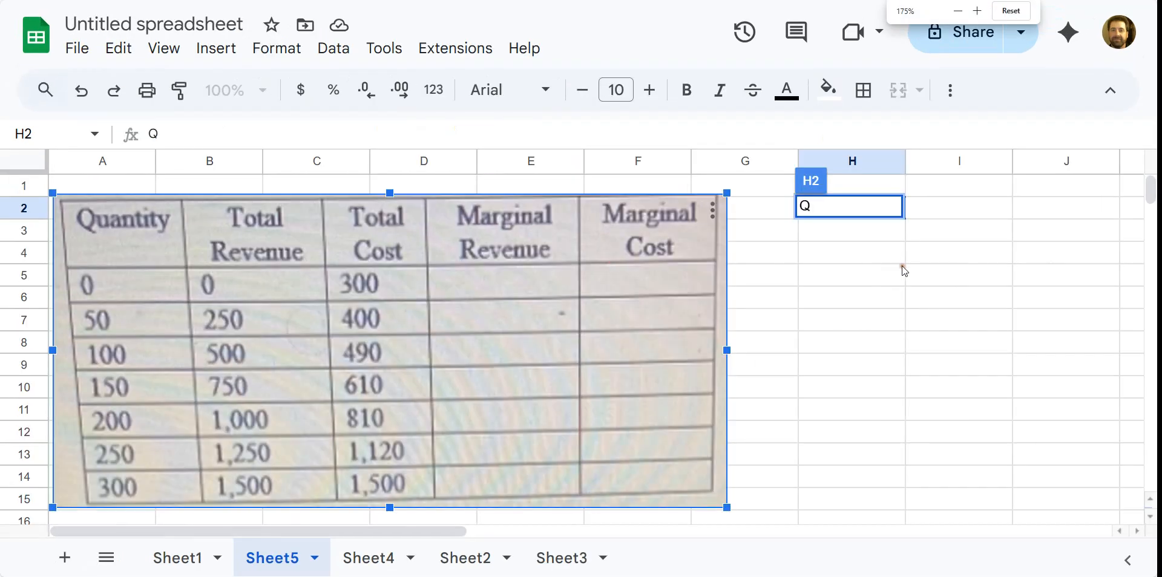
{"action": "left_click", "coordinate": [838, 251]}
{"action": "left_click", "coordinate": [919, 206]}
{"action": "left_click_drag", "start_coordinate": [905, 161], "coordinate": [877, 161]}
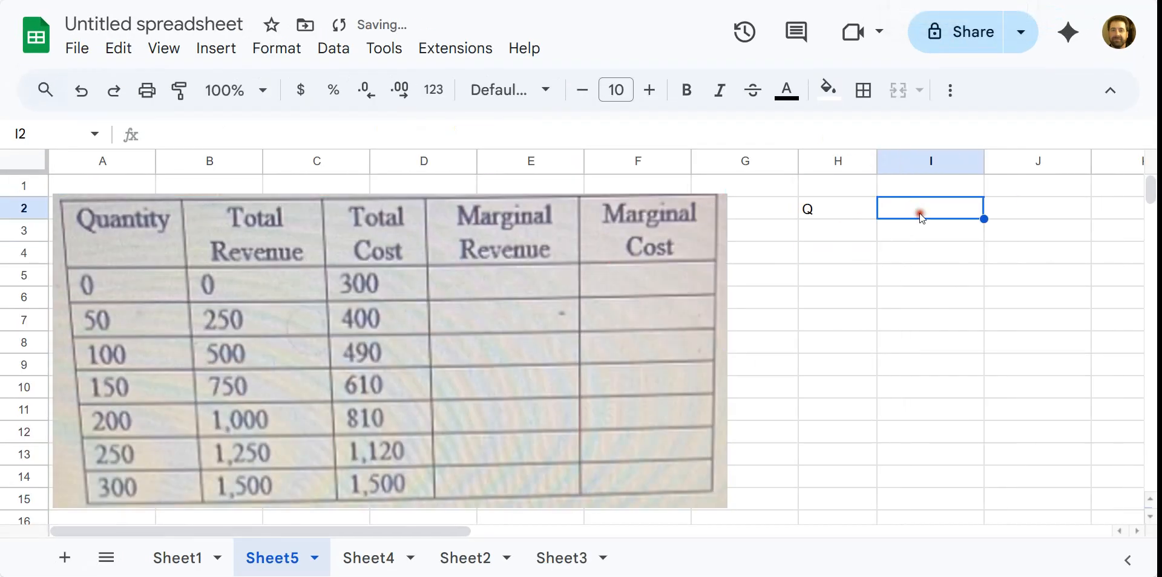
Add the headers TR, TC, MR and MC across I2:L2.
{"action": "type", "text": "TR"}
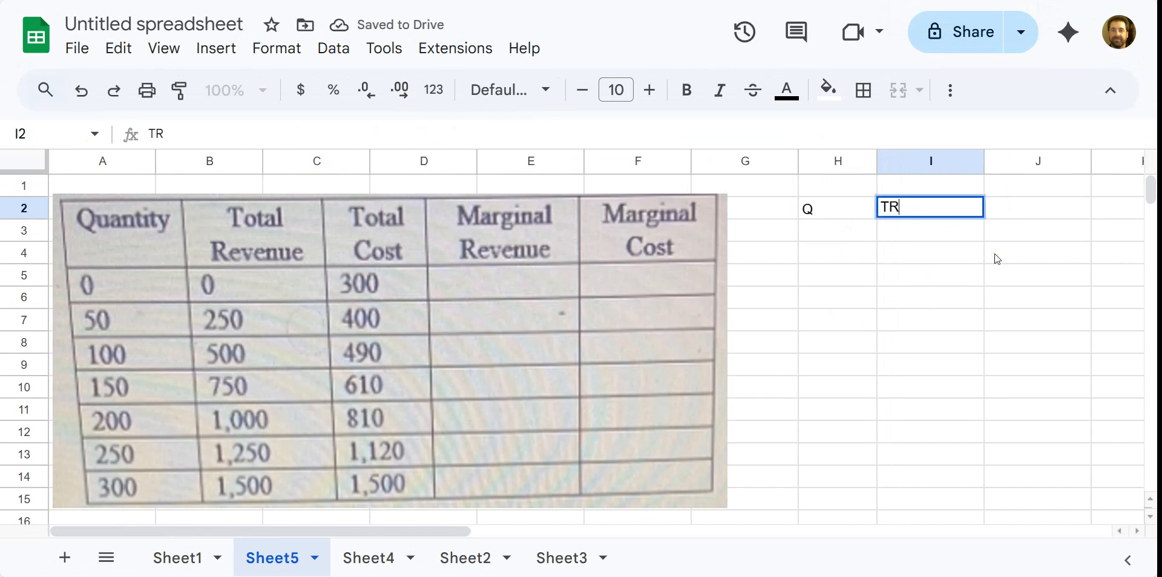
{"action": "key", "text": "Tab"}
{"action": "type", "text": "TC"}
{"action": "key", "text": "Tab"}
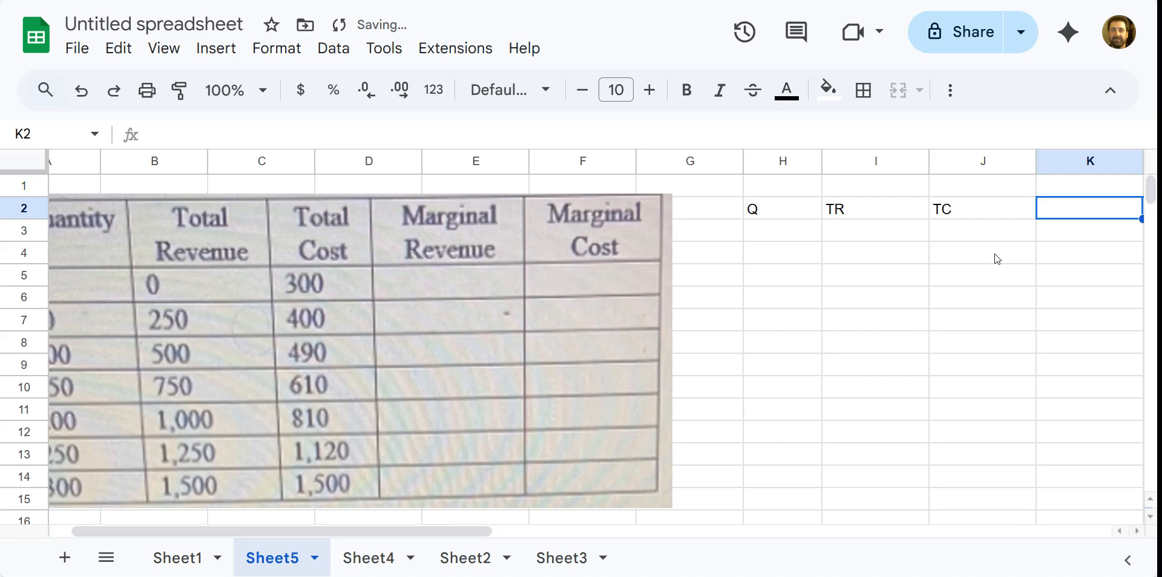
{"action": "type", "text": "MR"}
{"action": "key", "text": "Tab"}
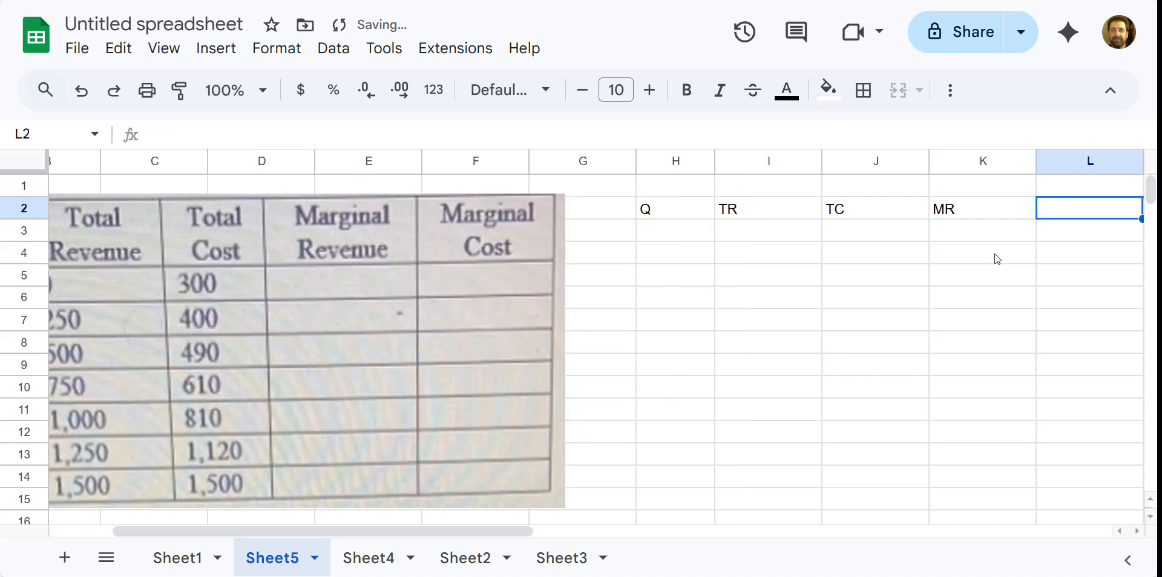
{"action": "type", "text": "MC"}
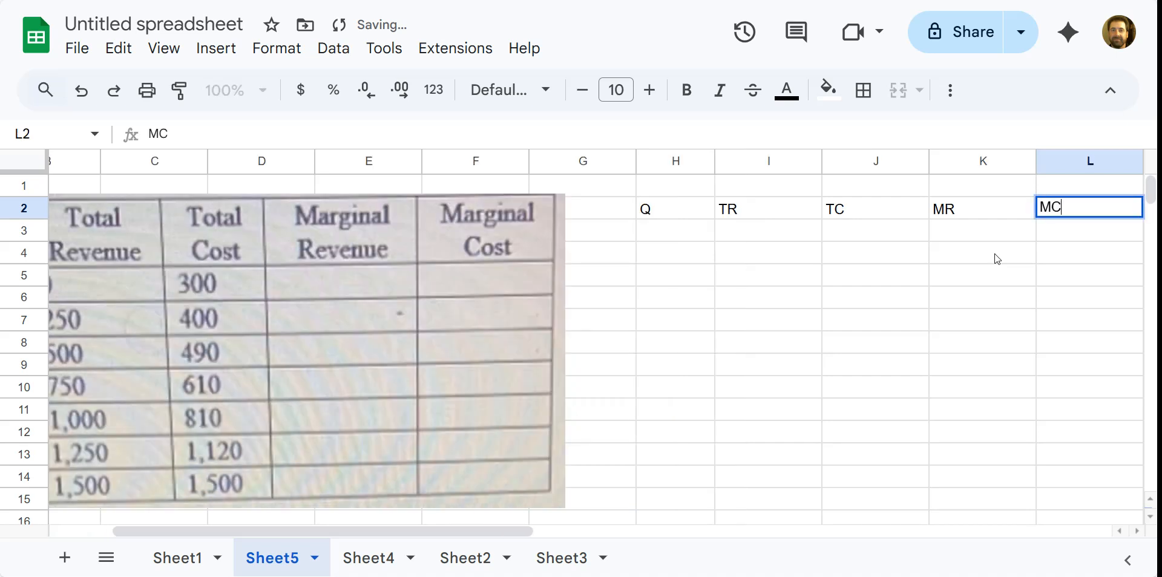
{"action": "left_click", "coordinate": [1086, 383]}
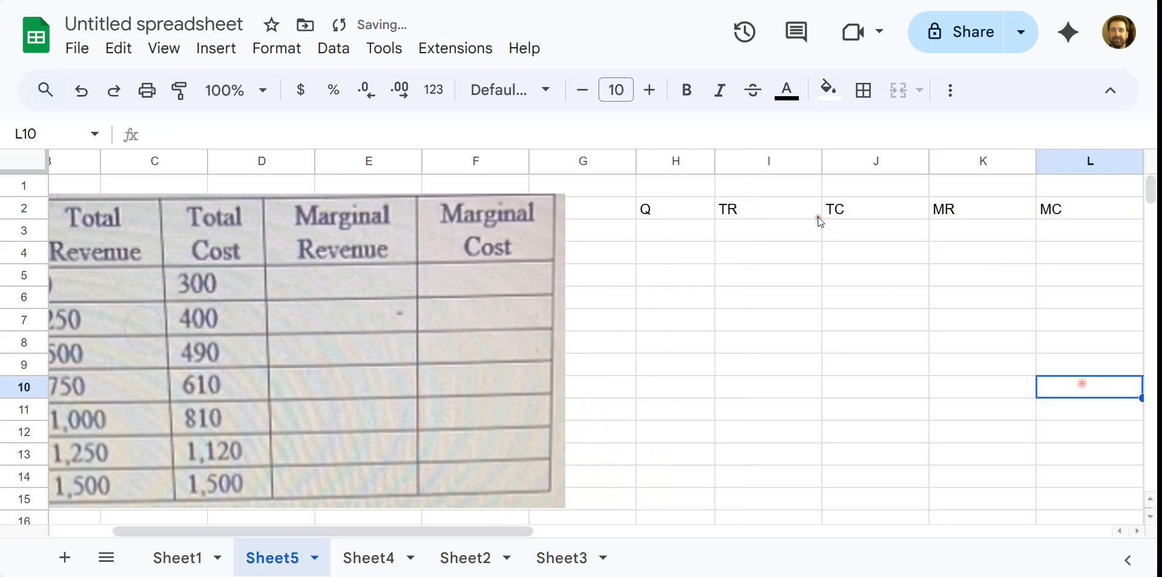
Narrow columns I through L to fit their headers.
{"action": "double_click", "coordinate": [822, 161]}
{"action": "double_click", "coordinate": [850, 161]}
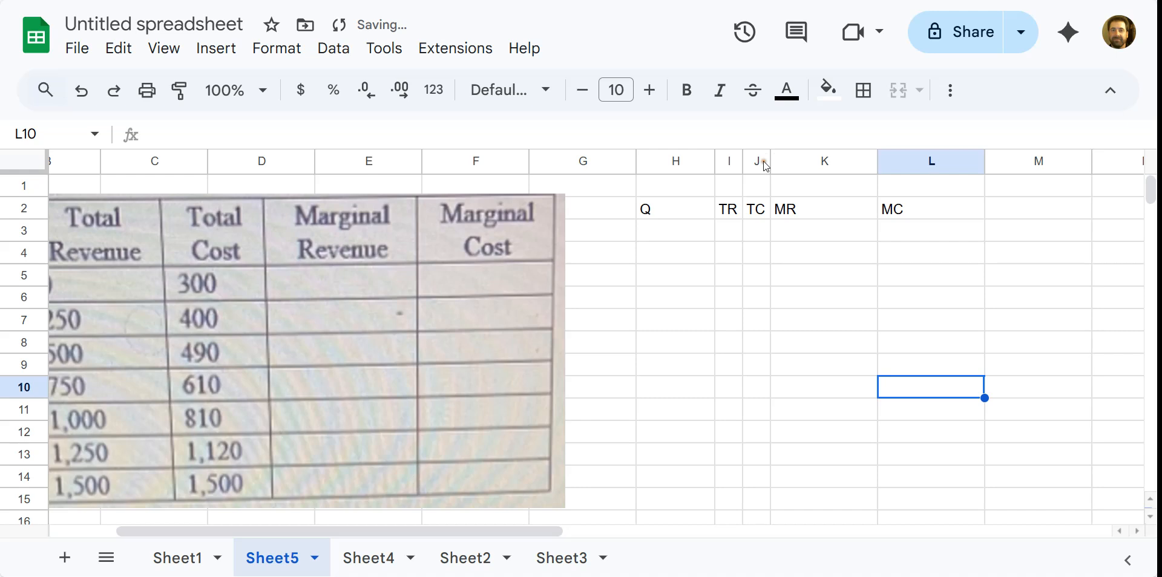
{"action": "mouse_move", "coordinate": [770, 161]}
{"action": "left_mouse_down"}
{"action": "mouse_move", "coordinate": [801, 161]}
{"action": "mouse_move", "coordinate": [772, 161]}
{"action": "left_mouse_up"}
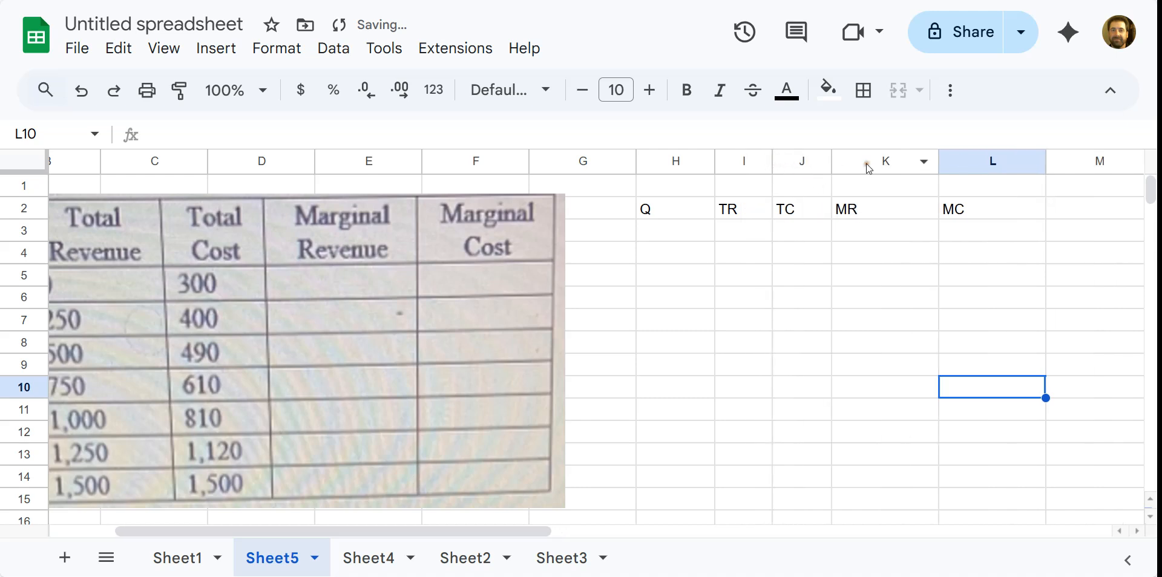
{"action": "left_click_drag", "start_coordinate": [938, 161], "coordinate": [896, 161]}
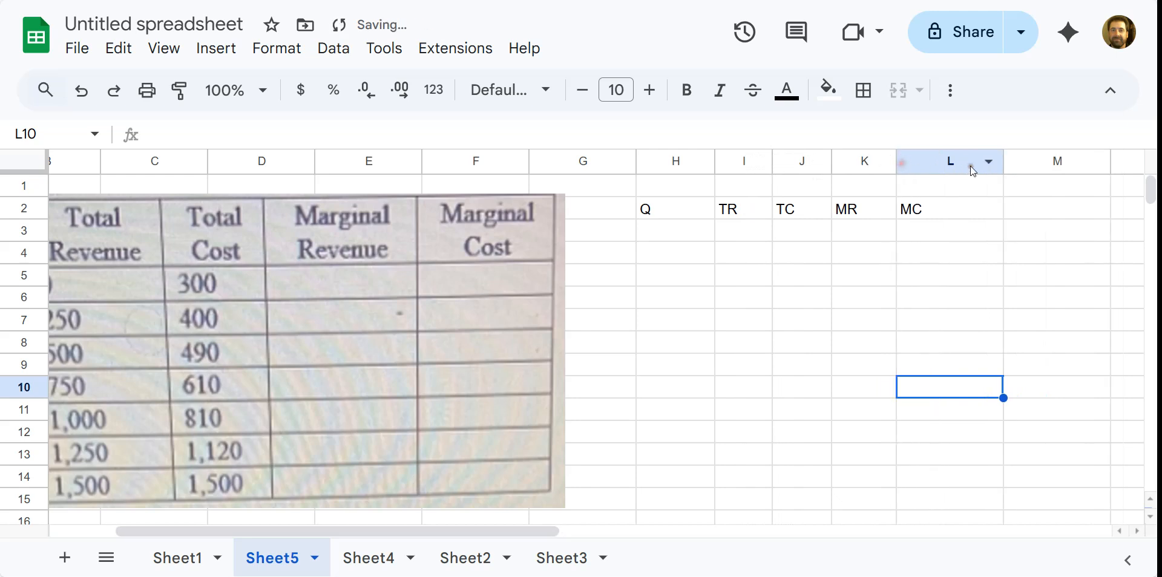
{"action": "left_click_drag", "start_coordinate": [1003, 161], "coordinate": [970, 161]}
{"action": "left_click", "coordinate": [696, 231]}
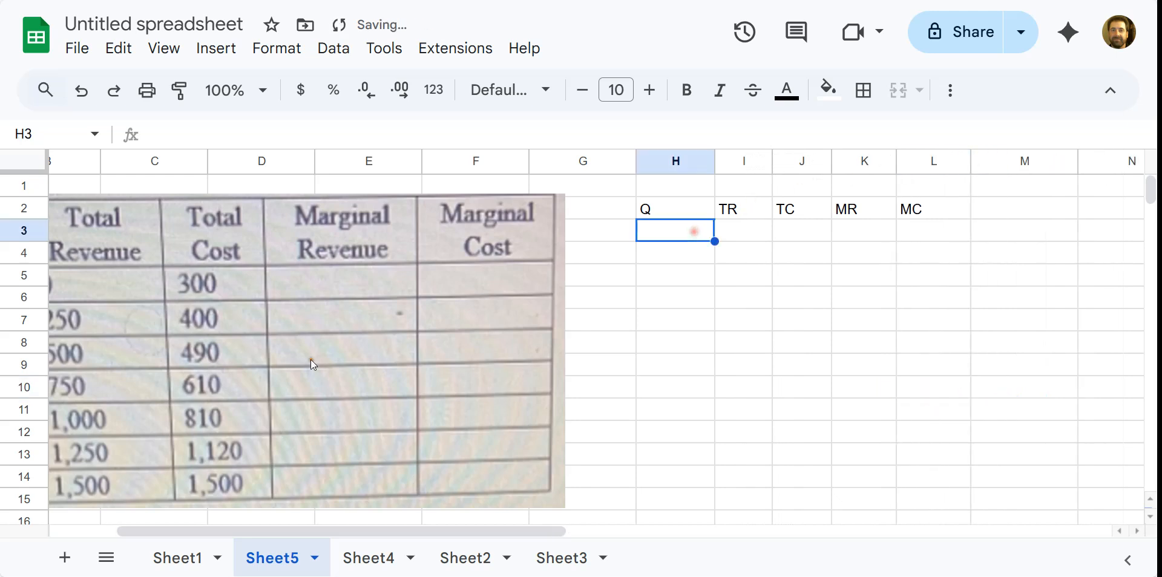
{"action": "left_click_drag", "start_coordinate": [378, 528], "coordinate": [311, 529]}
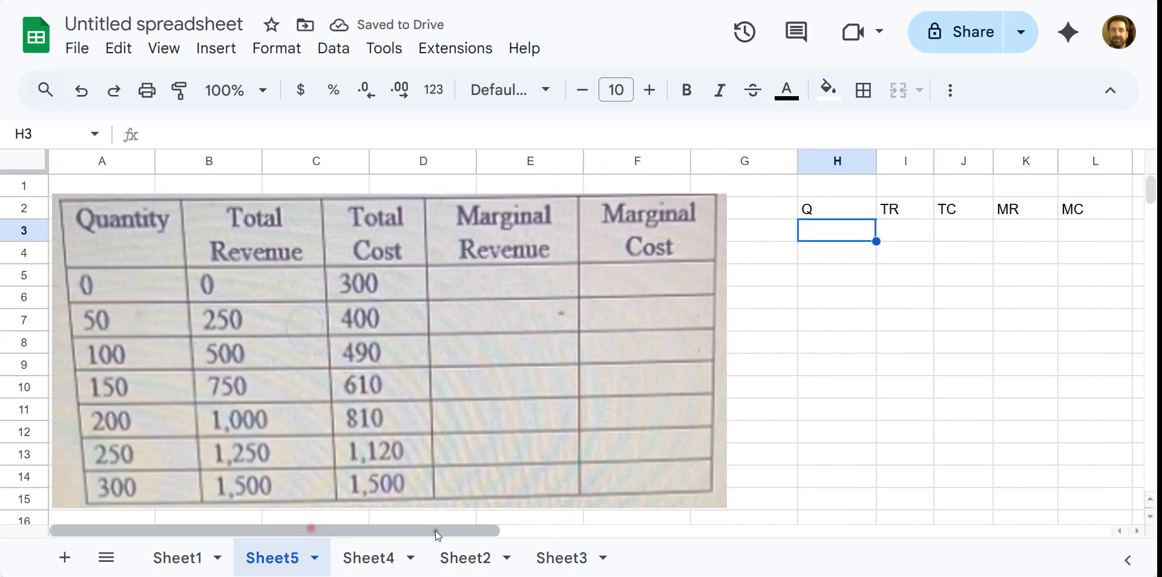
Fill H3:H9 with quantities 0 to 300 in steps of 50.
{"action": "type", "text": "0"}
{"action": "key", "text": "Return"}
{"action": "type", "text": "50"}
{"action": "key", "text": "Return"}
{"action": "type", "text": "100"}
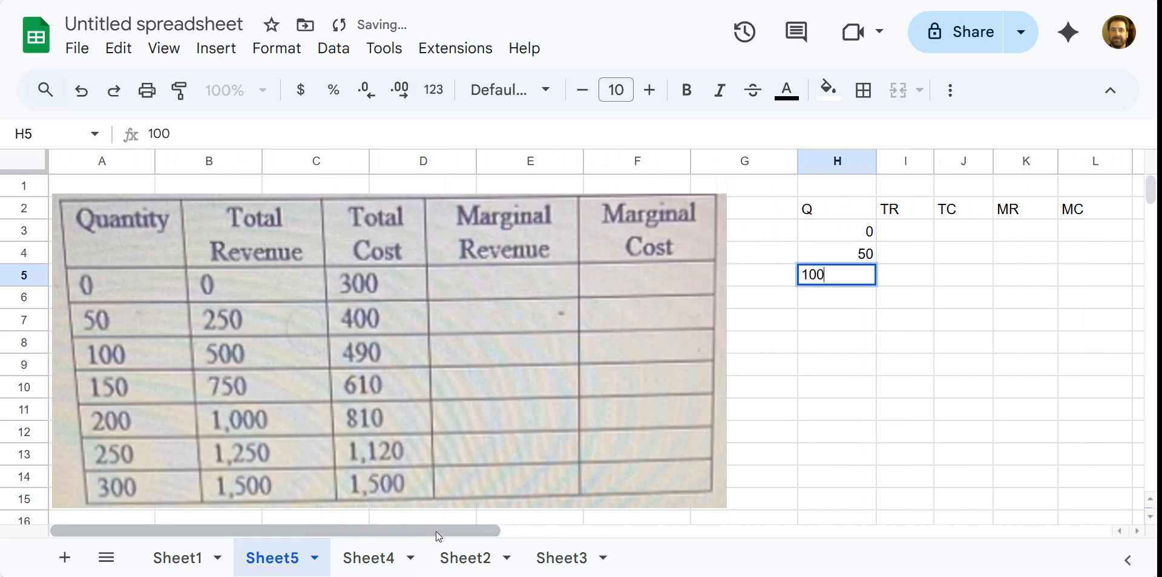
{"action": "key", "text": "Return"}
{"action": "left_click_drag", "start_coordinate": [837, 233], "coordinate": [875, 353]}
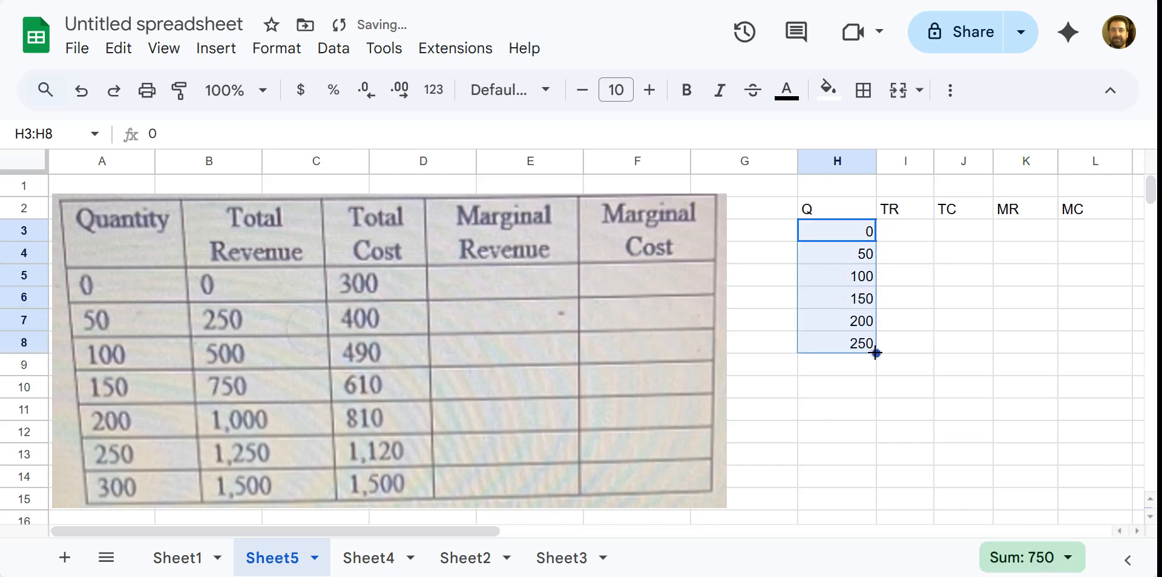
{"action": "left_click_drag", "start_coordinate": [877, 353], "coordinate": [876, 366]}
{"action": "left_click", "coordinate": [926, 341]}
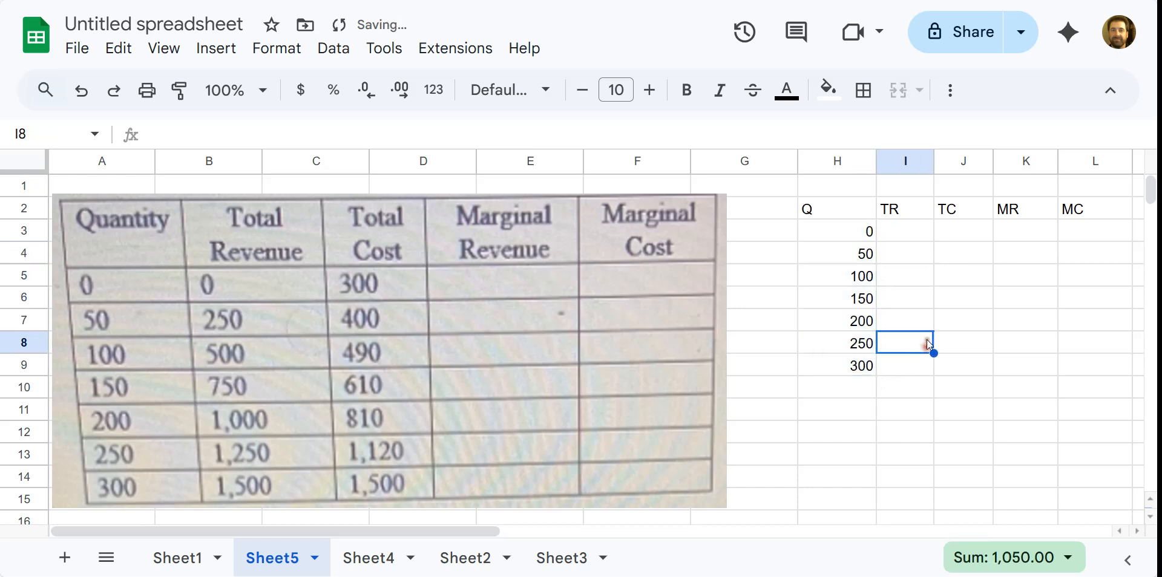
Enter total revenue 0, 250, 500 in I3:I5 and select them to extend the series to 1500.
{"action": "left_click", "coordinate": [916, 233]}
{"action": "type", "text": "0"}
{"action": "key", "text": "Return"}
{"action": "type", "text": "250"}
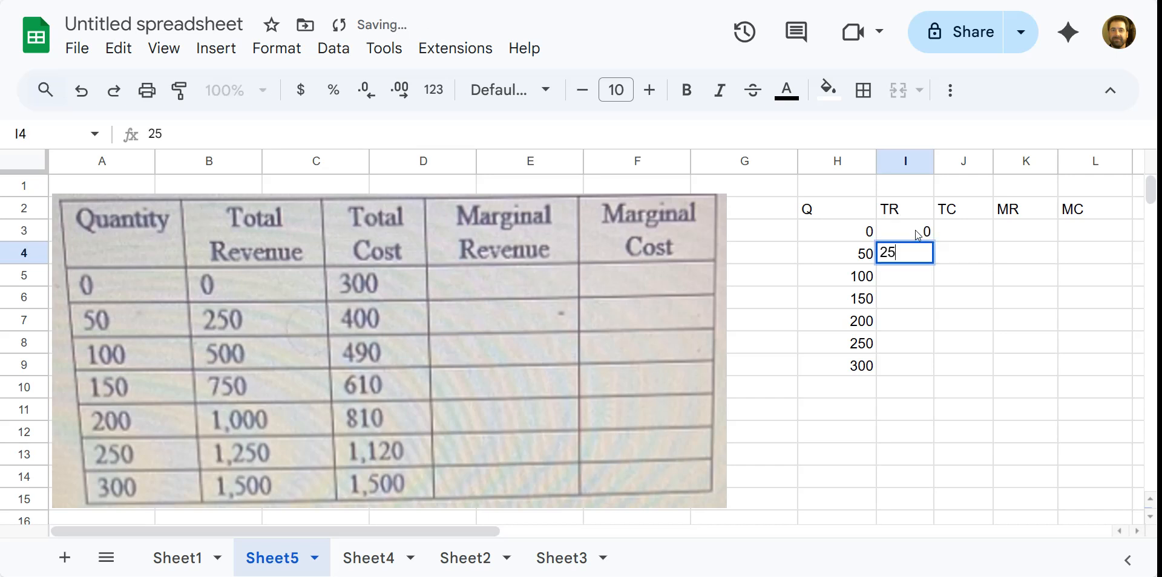
{"action": "key", "text": "Return"}
{"action": "type", "text": "500"}
{"action": "key", "text": "Return"}
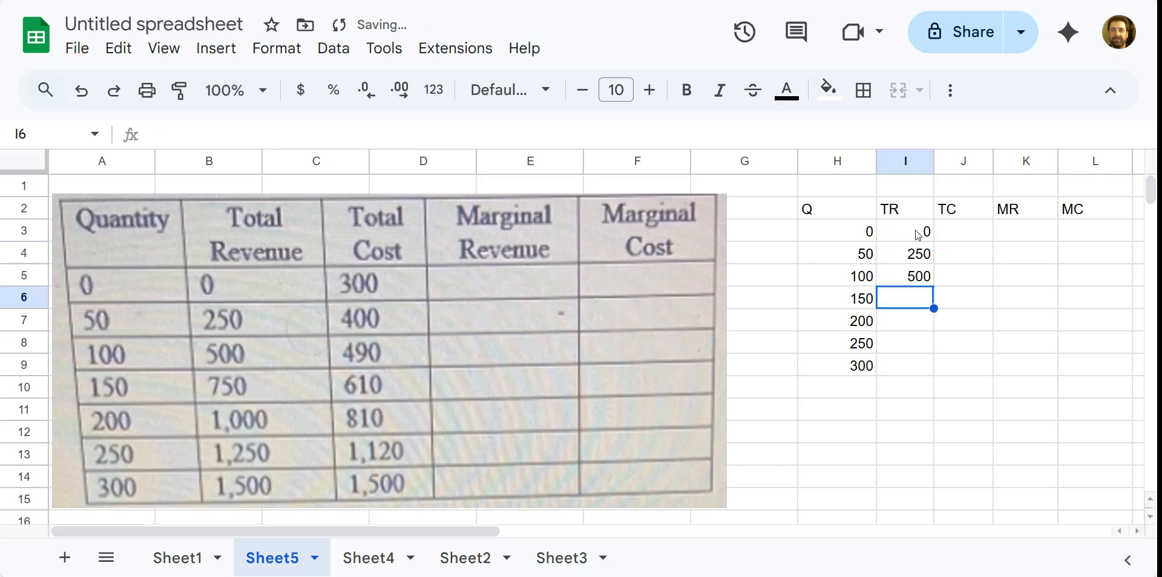
{"action": "left_click", "coordinate": [918, 235]}
{"action": "left_click_drag", "start_coordinate": [918, 235], "coordinate": [932, 372]}
Enter total costs 300, 400, 490, 610, 810, 1120 and 1500 in J3:J9.
{"action": "left_click", "coordinate": [986, 420]}
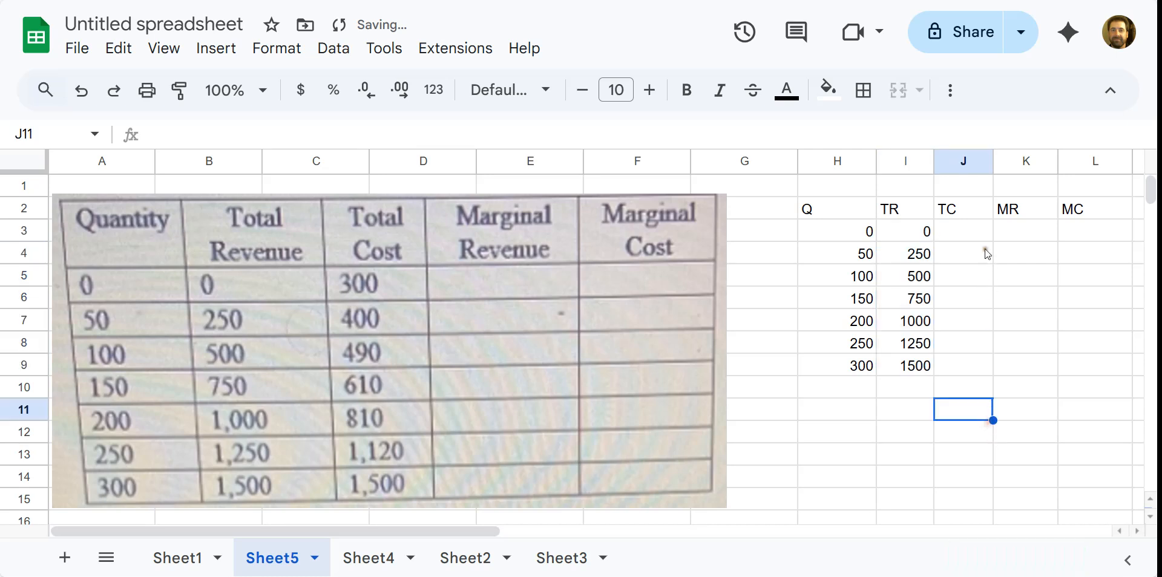
{"action": "left_click", "coordinate": [983, 235]}
{"action": "type", "text": "300"}
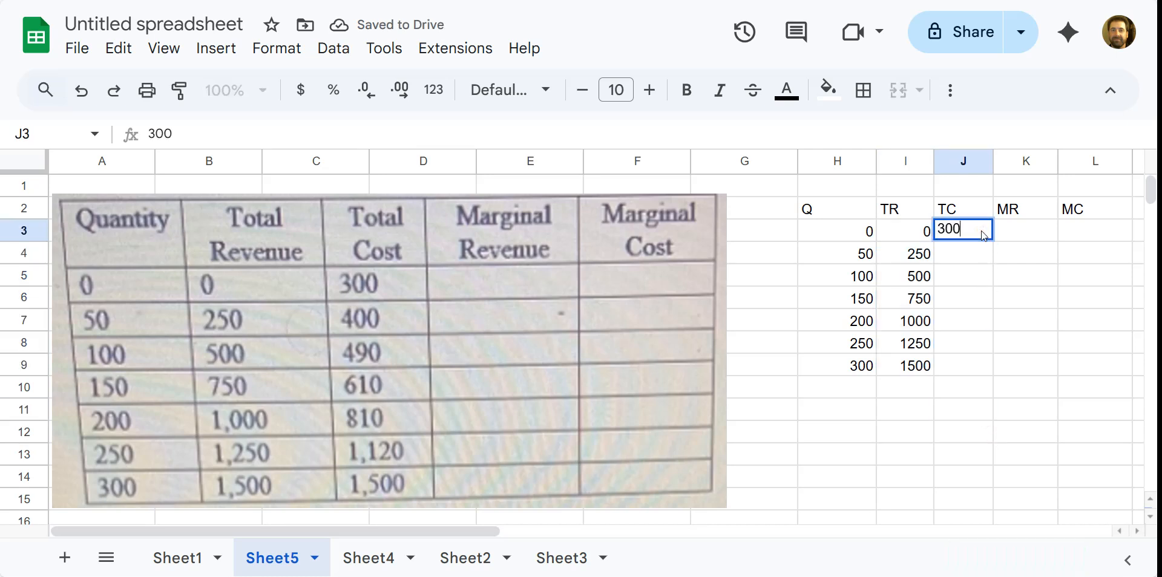
{"action": "key", "text": "Return"}
{"action": "type", "text": "400"}
{"action": "key", "text": "Return"}
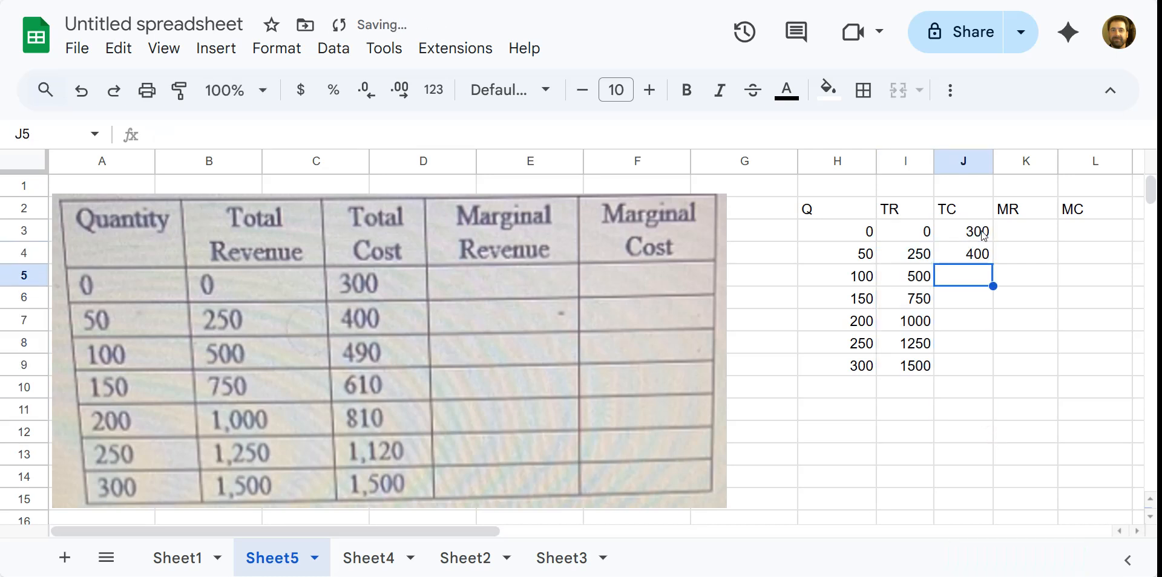
{"action": "type", "text": "490"}
{"action": "key", "text": "Return"}
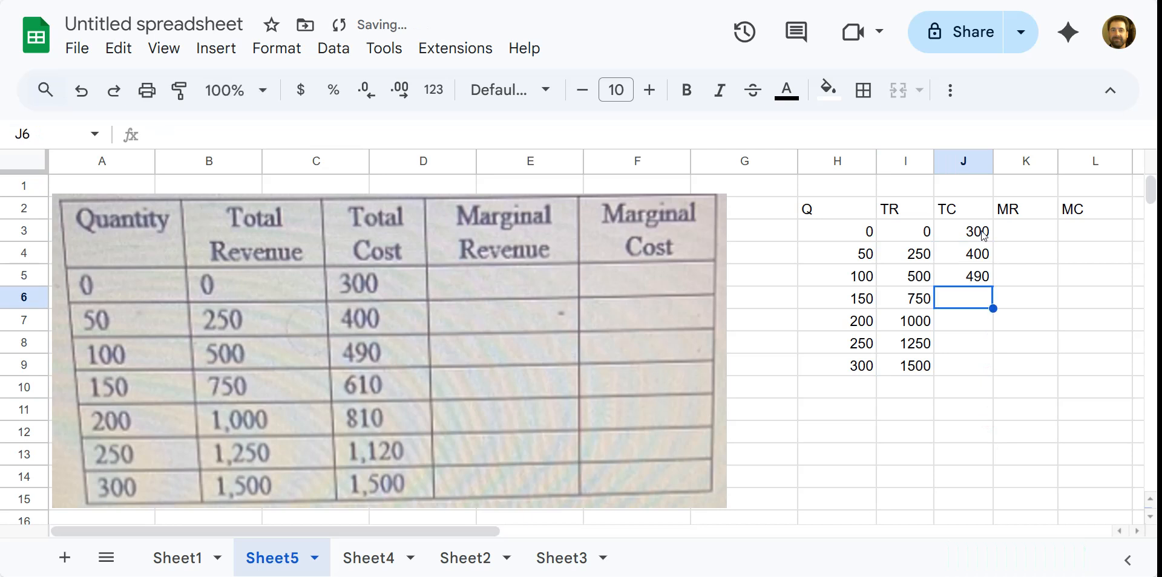
{"action": "type", "text": "610"}
{"action": "key", "text": "Return"}
{"action": "type", "text": "810"}
{"action": "key", "text": "Return"}
{"action": "type", "text": "1120"}
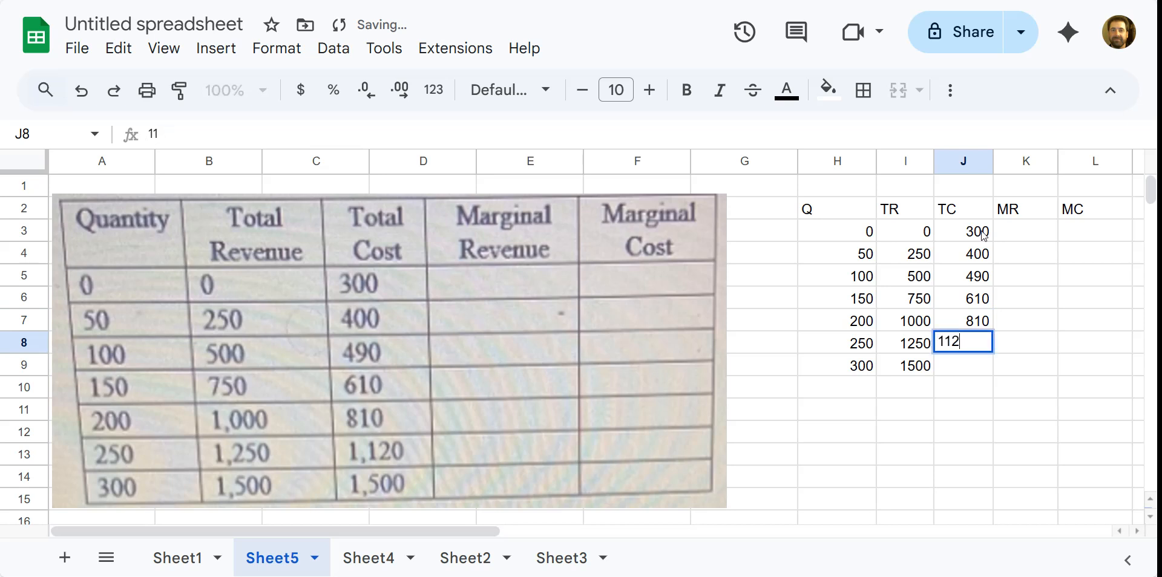
{"action": "key", "text": "Return"}
{"action": "type", "text": "1500"}
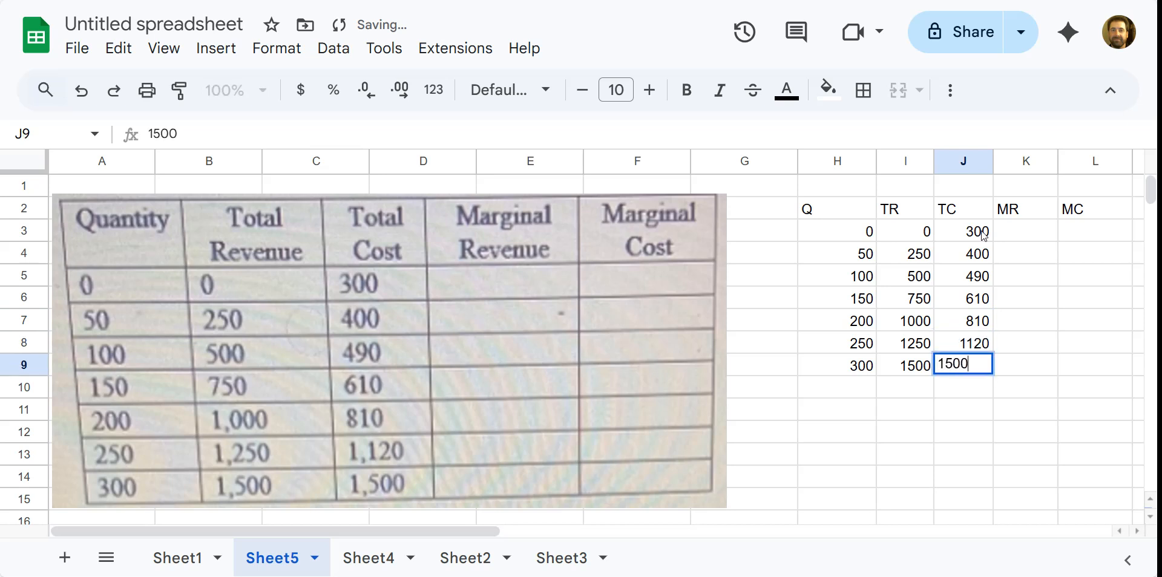
{"action": "left_click", "coordinate": [1018, 292]}
Put XX placeholders in K3 and L3 and narrow the Q column.
{"action": "left_click", "coordinate": [1018, 238]}
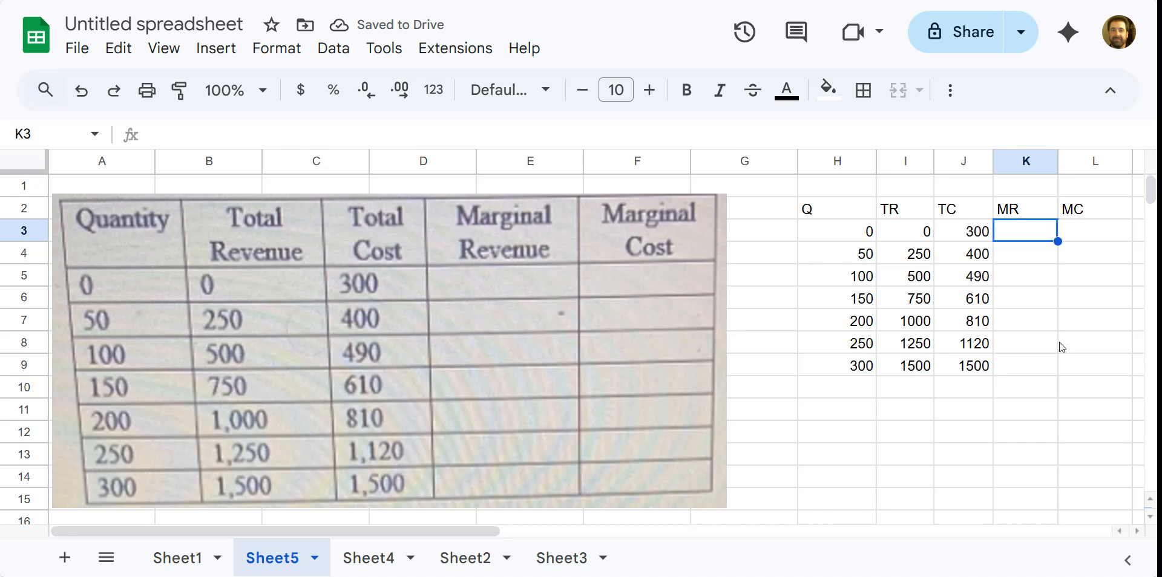
{"action": "type", "text": "XX"}
{"action": "left_click", "coordinate": [1105, 230]}
{"action": "type", "text": "XX"}
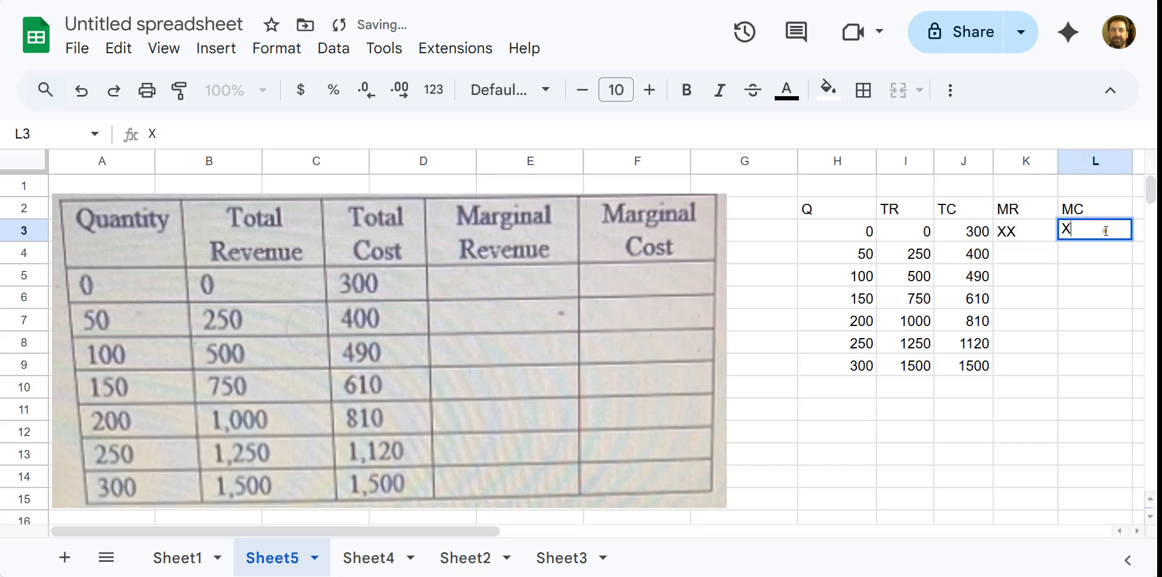
{"action": "left_click", "coordinate": [1072, 293]}
{"action": "left_click_drag", "start_coordinate": [876, 161], "coordinate": [855, 161]}
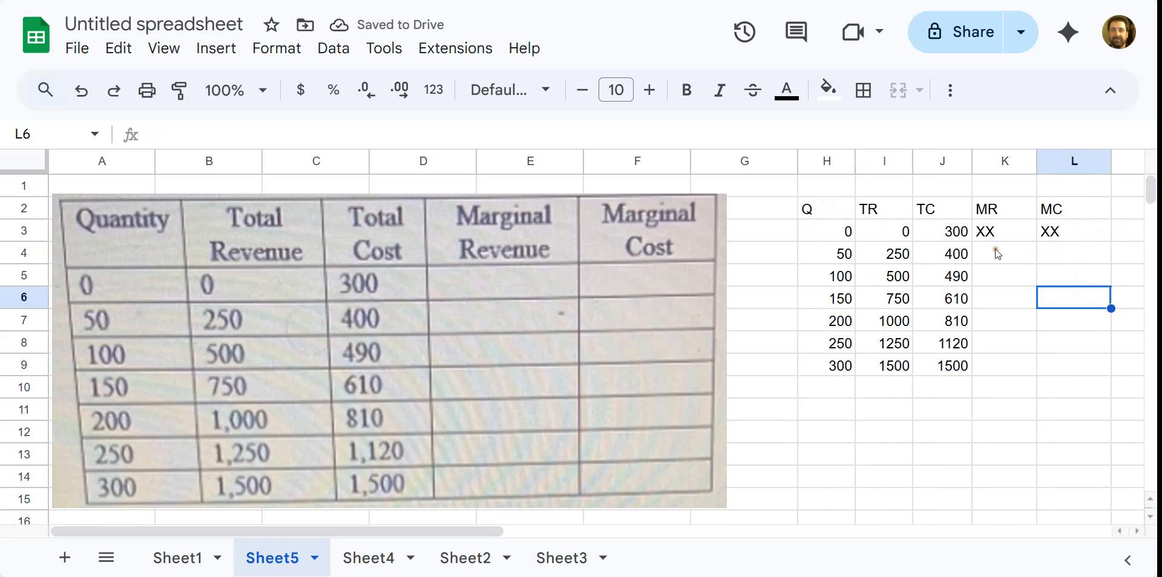
Make the headers in H2:L2 bold and centred.
{"action": "left_click", "coordinate": [832, 212]}
{"action": "left_click_drag", "start_coordinate": [832, 211], "coordinate": [1051, 207]}
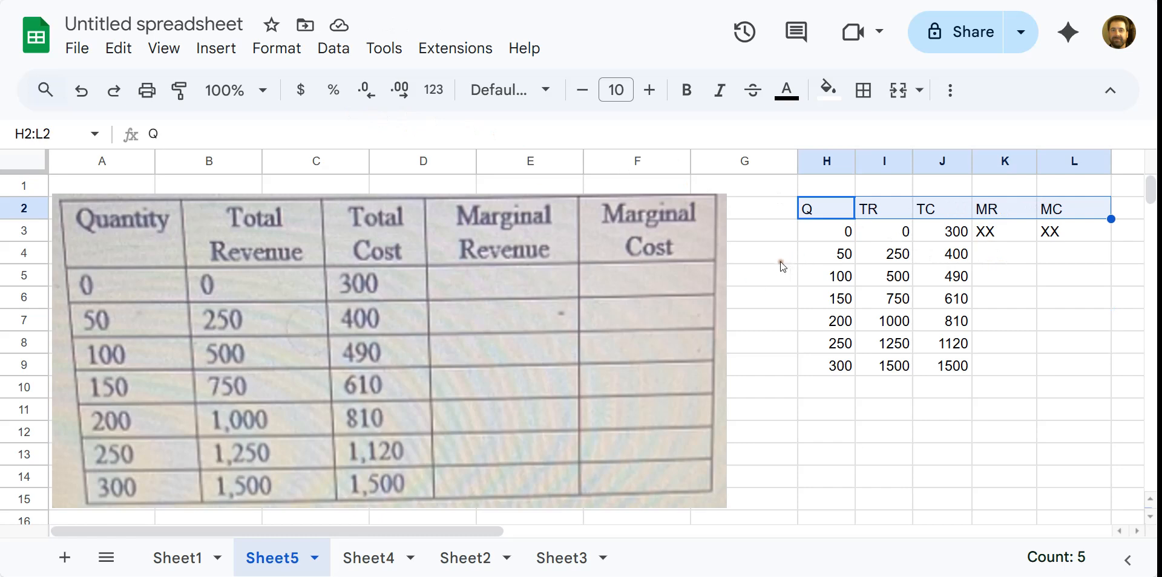
{"action": "left_click", "coordinate": [699, 94]}
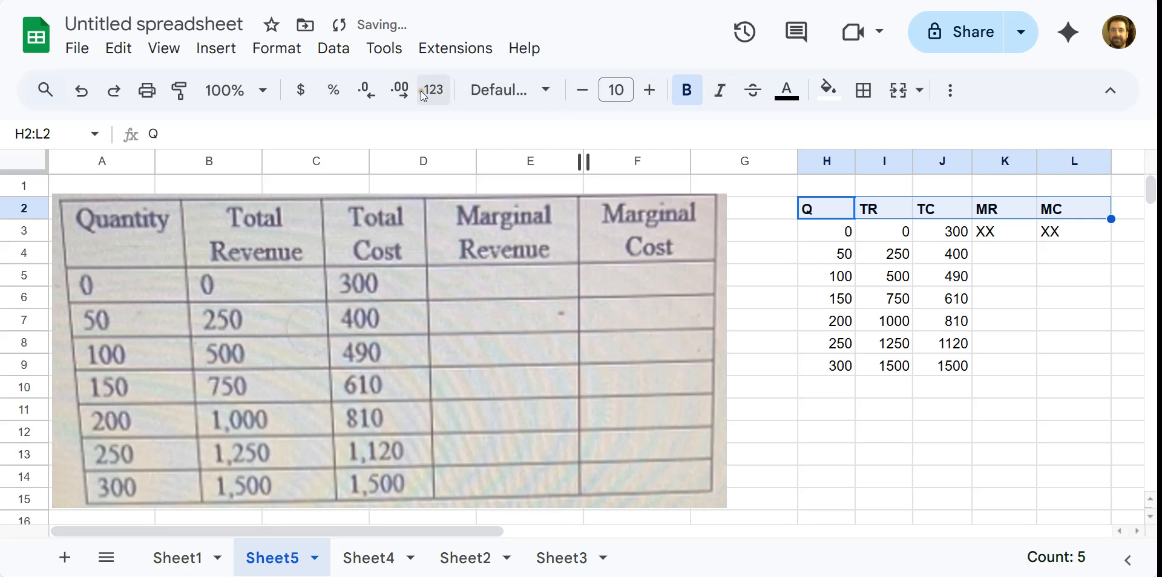
{"action": "left_click", "coordinate": [949, 90]}
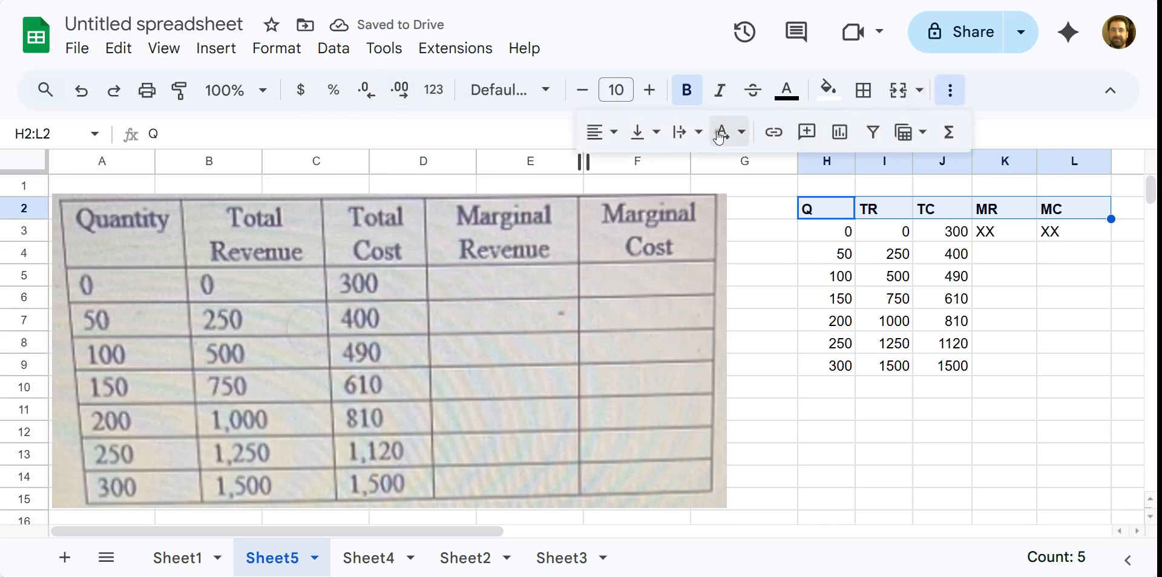
{"action": "left_click", "coordinate": [599, 131]}
{"action": "left_click", "coordinate": [632, 169]}
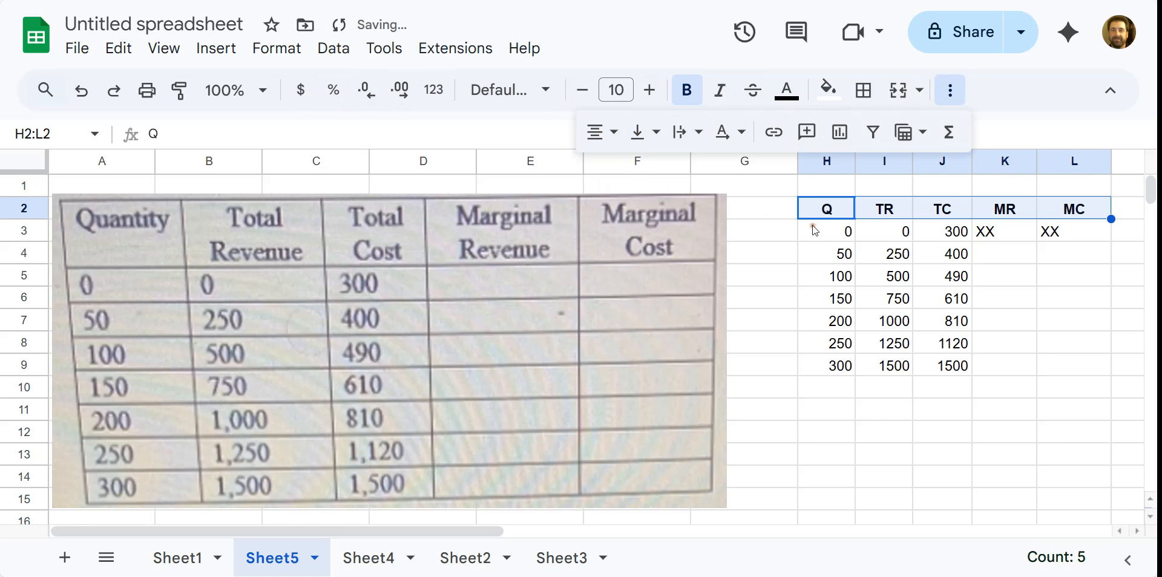
Centre all the table values in H3:L9.
{"action": "left_click", "coordinate": [895, 257]}
{"action": "left_click_drag", "start_coordinate": [826, 231], "coordinate": [1053, 371]}
{"action": "left_click", "coordinate": [596, 132]}
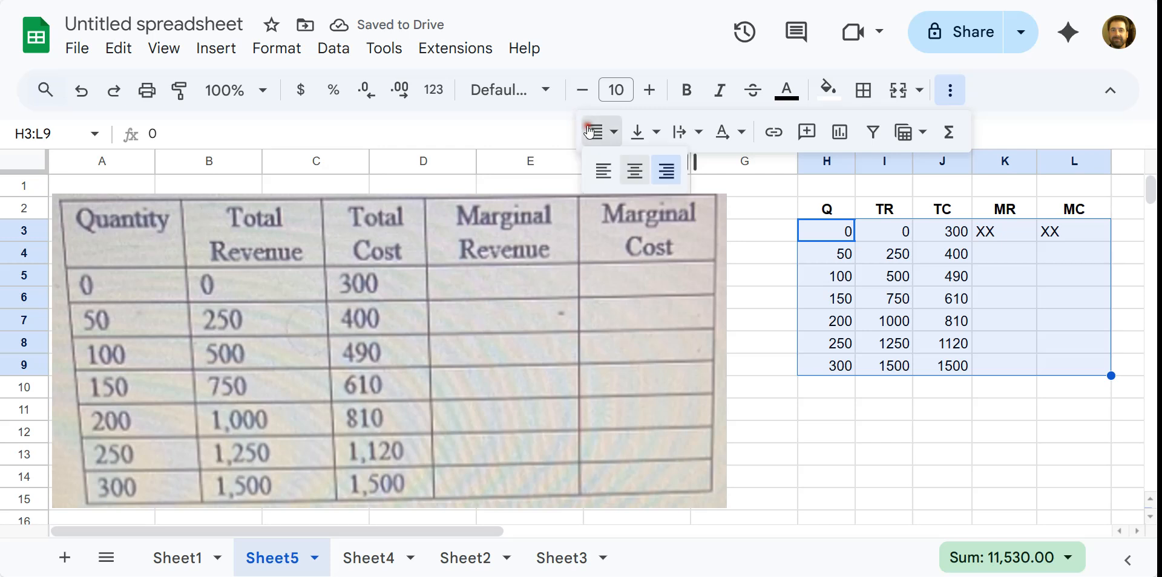
{"action": "left_click", "coordinate": [624, 170]}
{"action": "left_click", "coordinate": [882, 364]}
Delete the photo of the original table from the sheet.
{"action": "left_click", "coordinate": [619, 253]}
{"action": "key", "text": "Delete"}
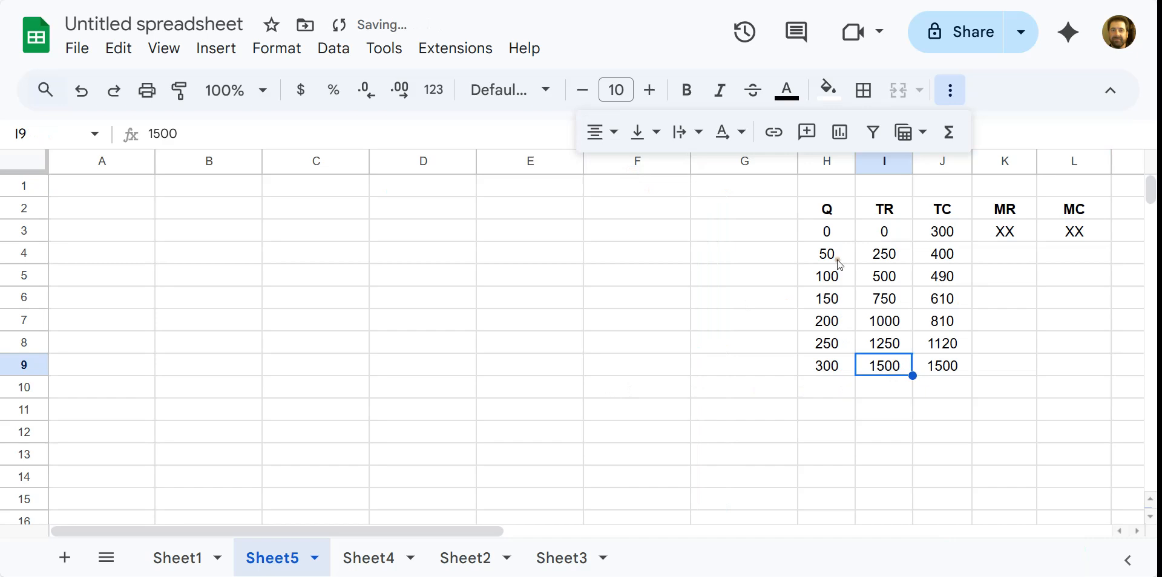
{"action": "key", "text": "ctrl+minus"}
{"action": "key", "text": "ctrl+minus"}
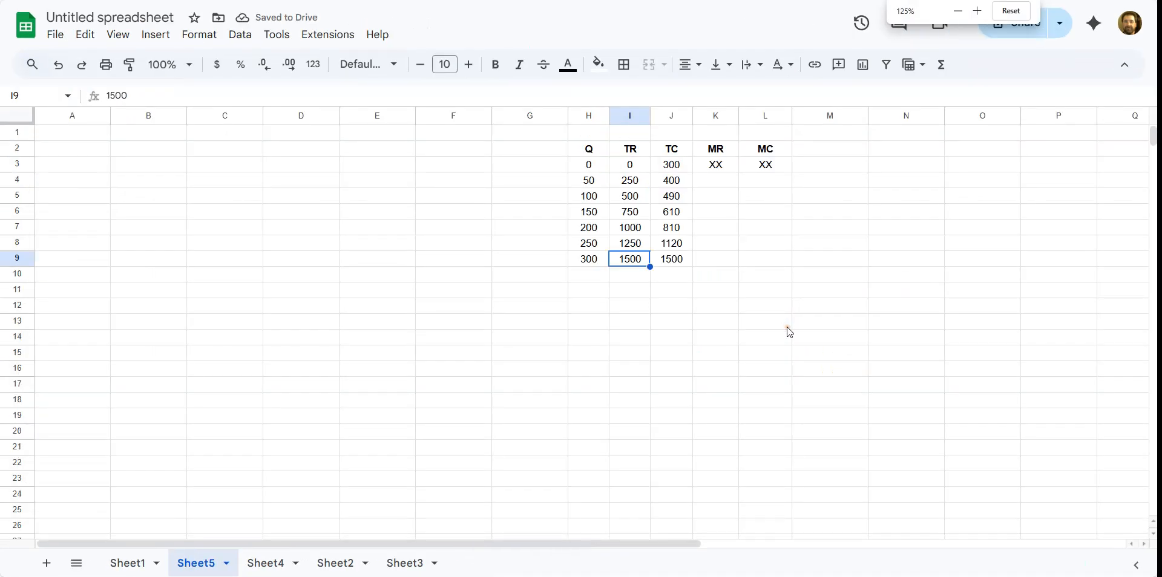
Zoom in and scroll so the Q–MC table fills the screen.
{"action": "key", "text": "ctrl+plus"}
{"action": "key", "text": "ctrl+plus"}
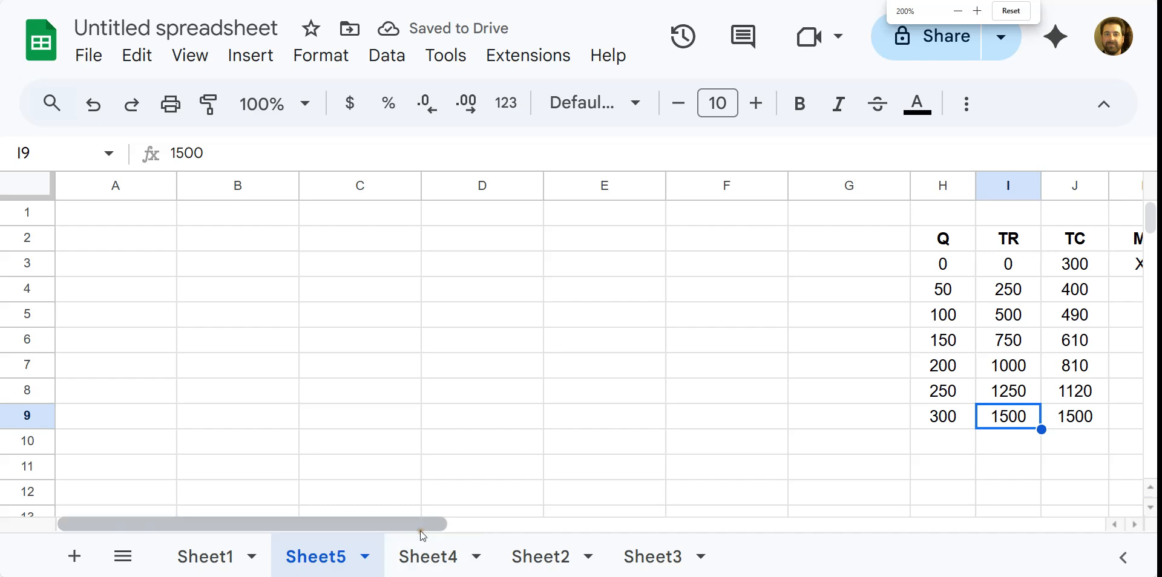
{"action": "left_click_drag", "start_coordinate": [497, 519], "coordinate": [667, 518]}
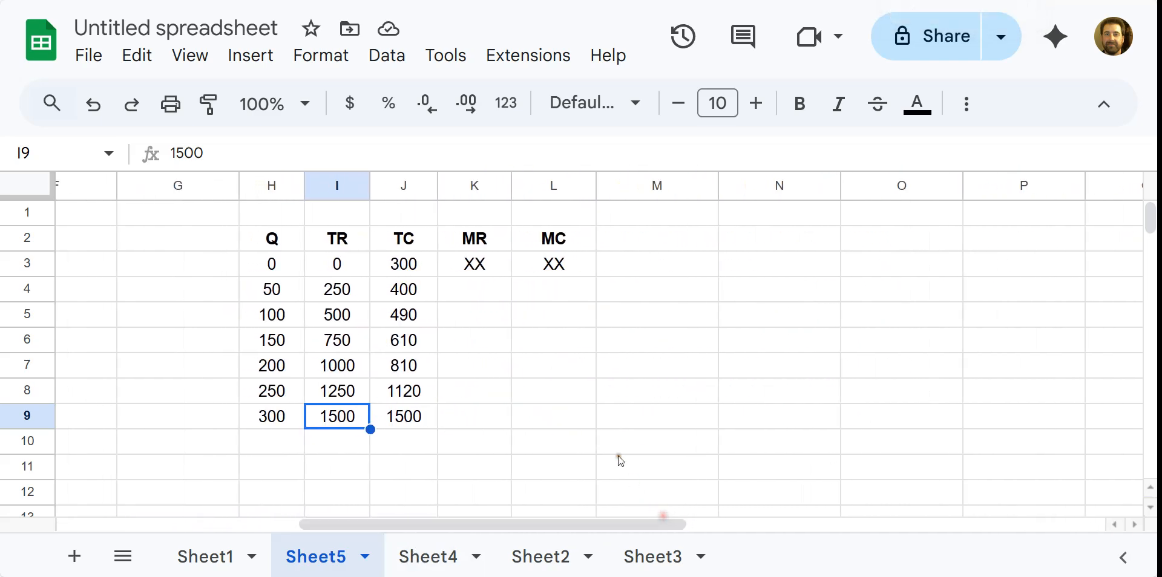
{"action": "key", "text": "ctrl+plus"}
{"action": "scroll", "coordinate": [620, 461], "scroll_direction": "down", "scroll_amount": 2}
{"action": "key", "text": "ctrl+minus"}
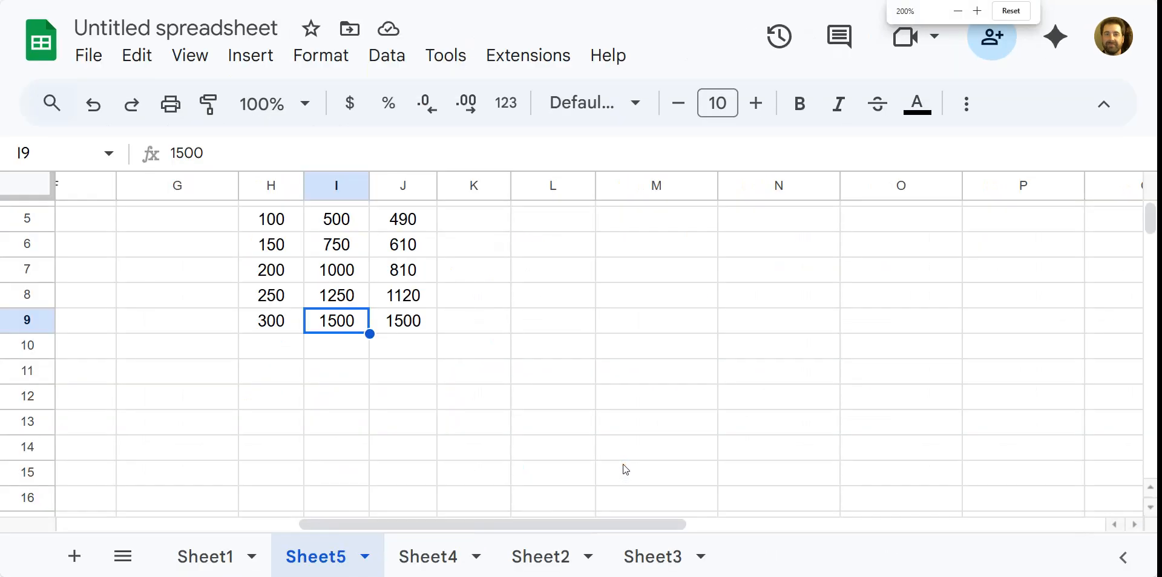
{"action": "scroll", "coordinate": [625, 454], "scroll_direction": "up", "scroll_amount": 1}
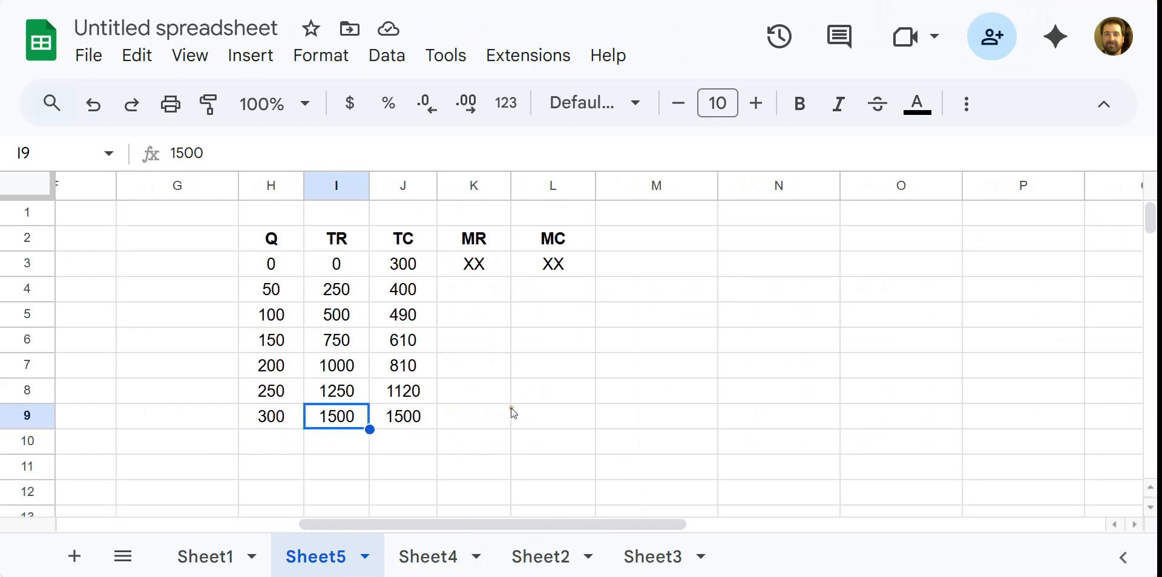
Start K4's formula with the revenue difference (I4-I3).
{"action": "left_click", "coordinate": [479, 292]}
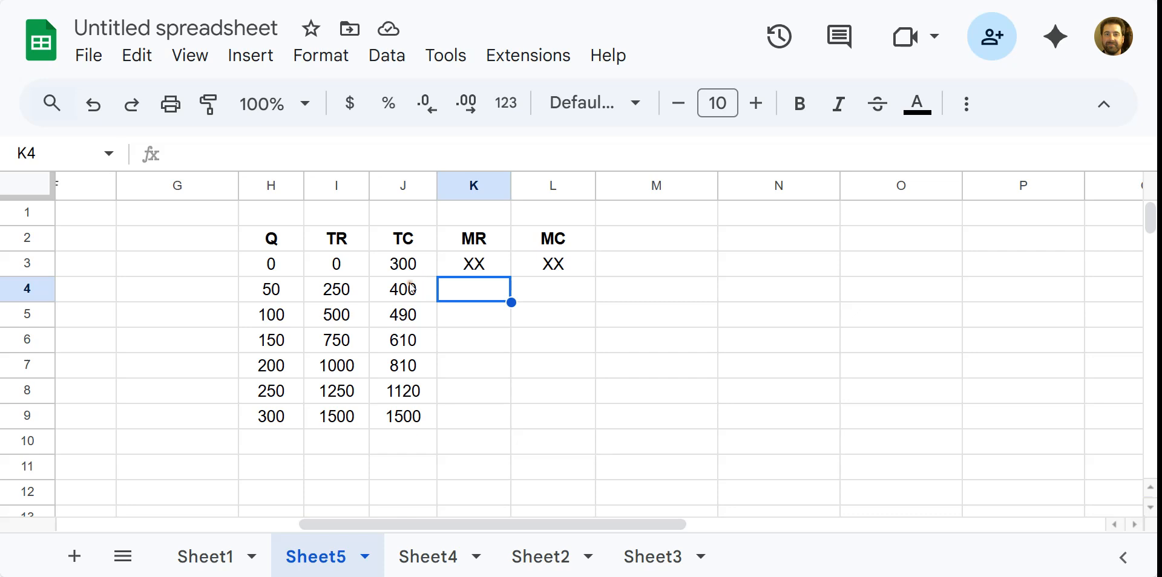
{"action": "type", "text": "="}
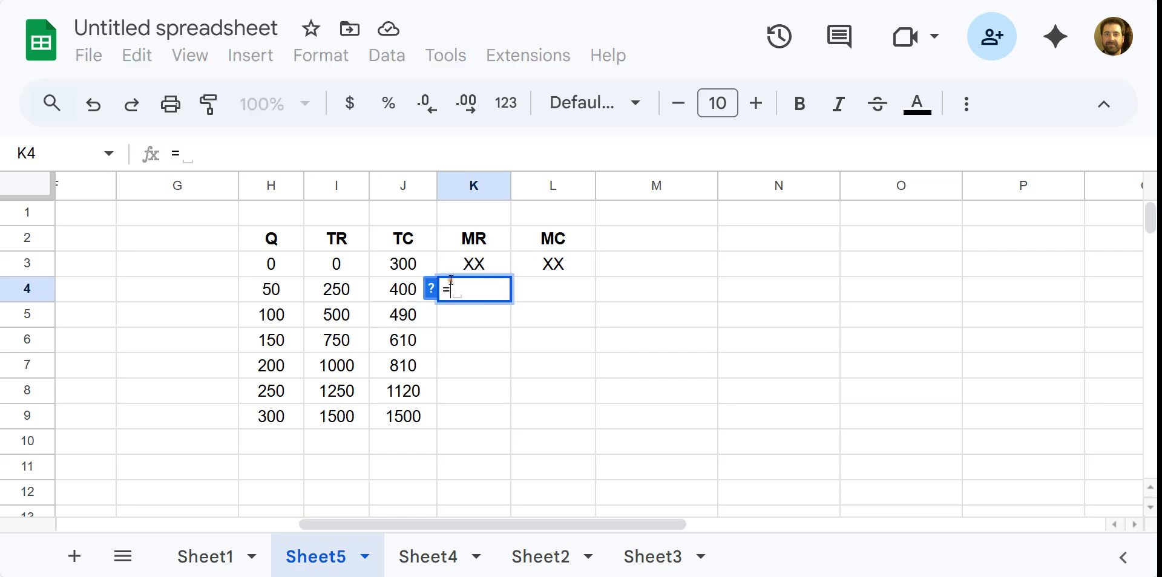
{"action": "left_click", "coordinate": [355, 293]}
{"action": "type", "text": "-"}
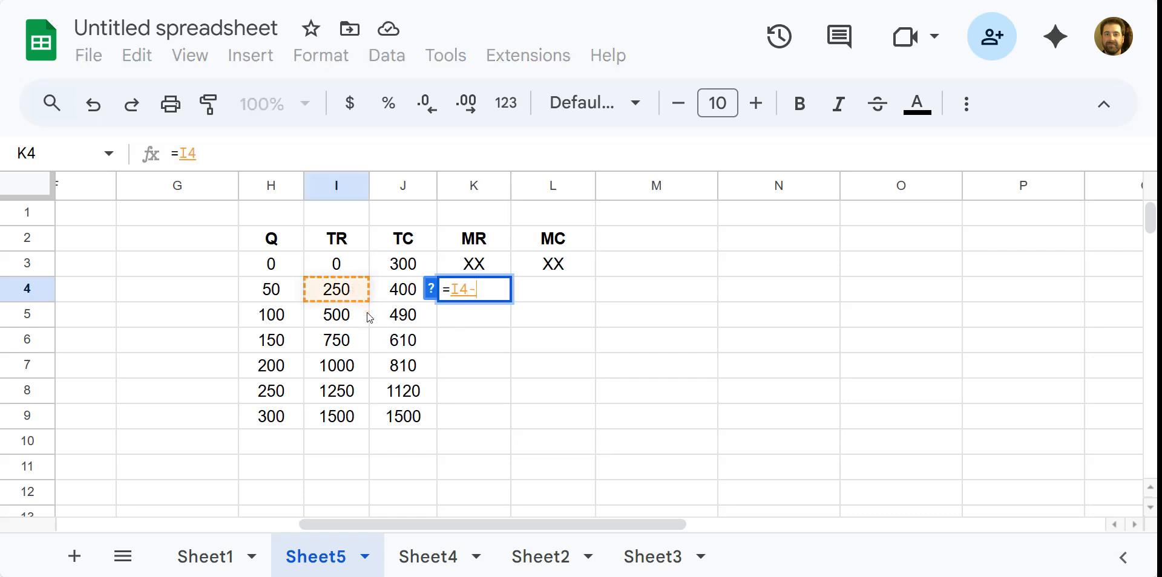
{"action": "left_click", "coordinate": [329, 264]}
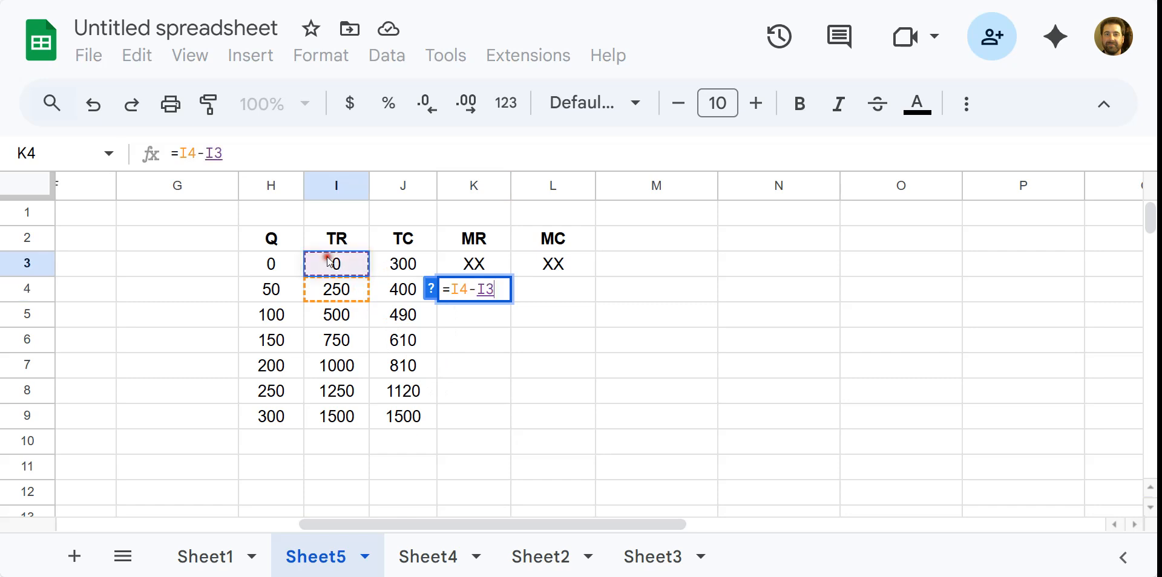
{"action": "left_click", "coordinate": [456, 289]}
{"action": "type", "text": "("}
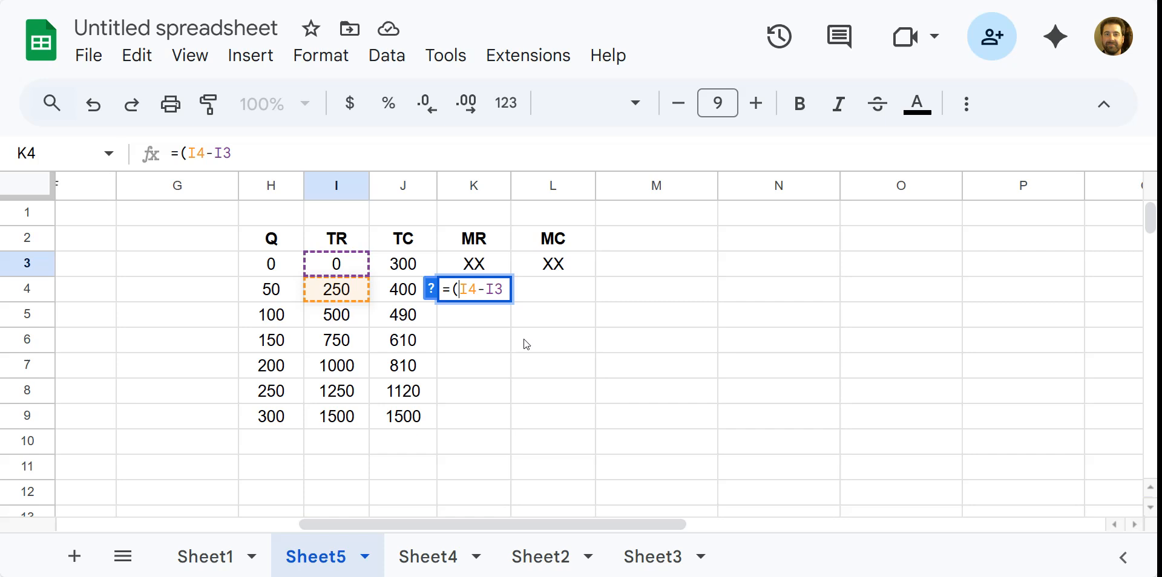
{"action": "left_click", "coordinate": [505, 296]}
{"action": "type", "text": ")"}
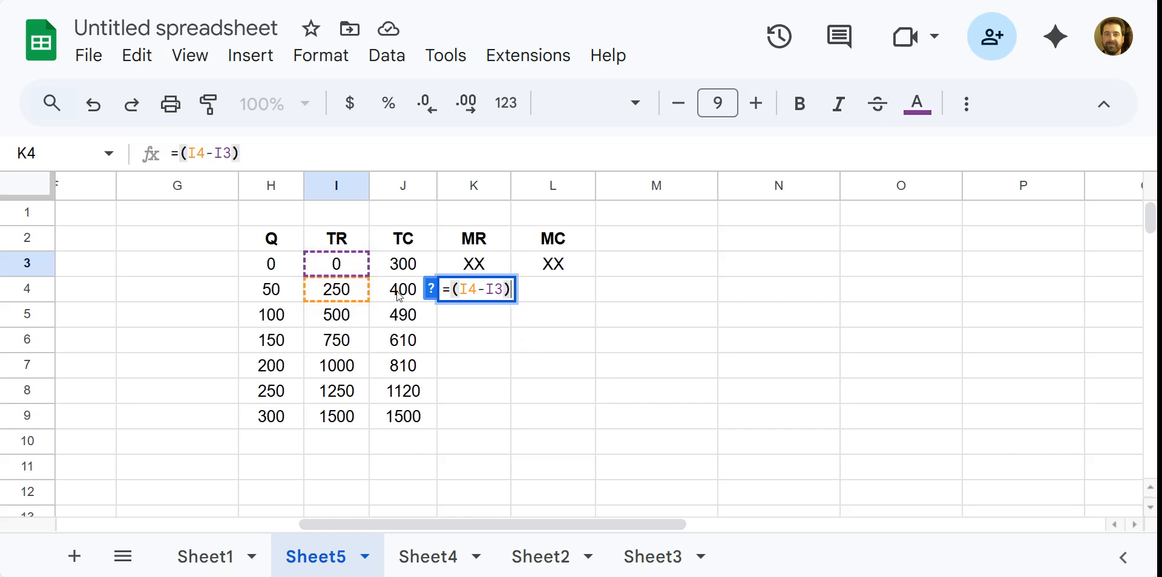
{"action": "type", "text": "/"}
Divide by the quantity difference (H4-H3) so K4 shows marginal revenue 5.
{"action": "left_click", "coordinate": [291, 303]}
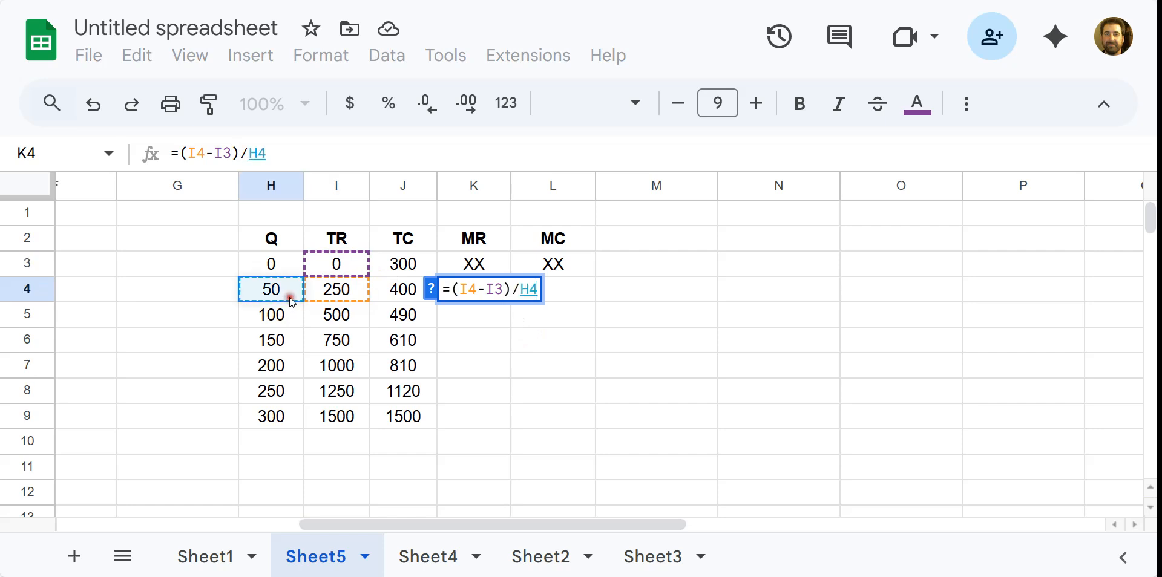
{"action": "type", "text": "-"}
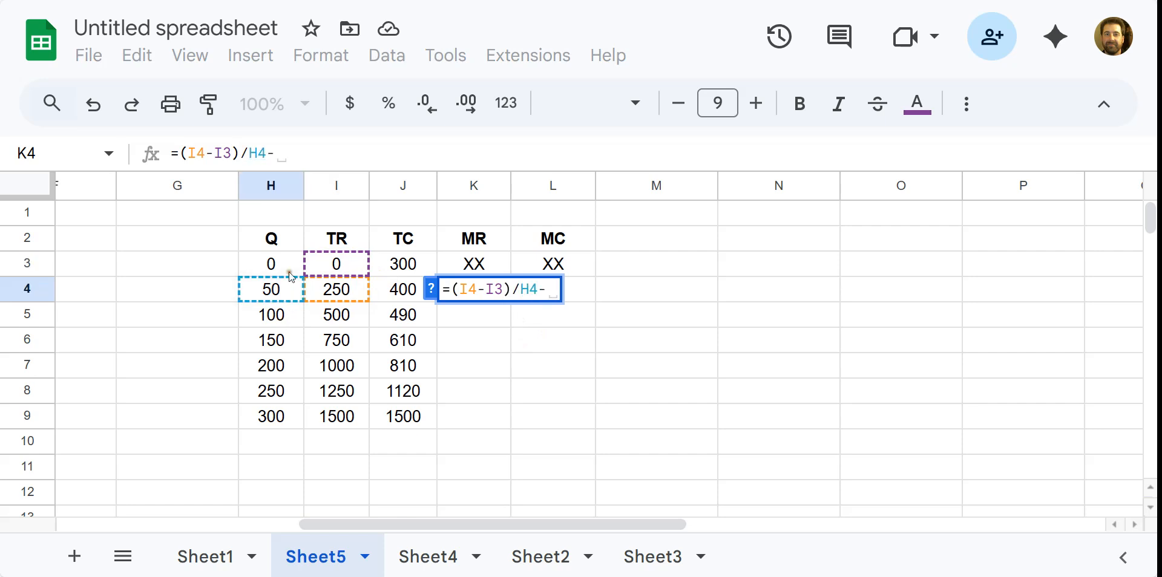
{"action": "left_click", "coordinate": [291, 268]}
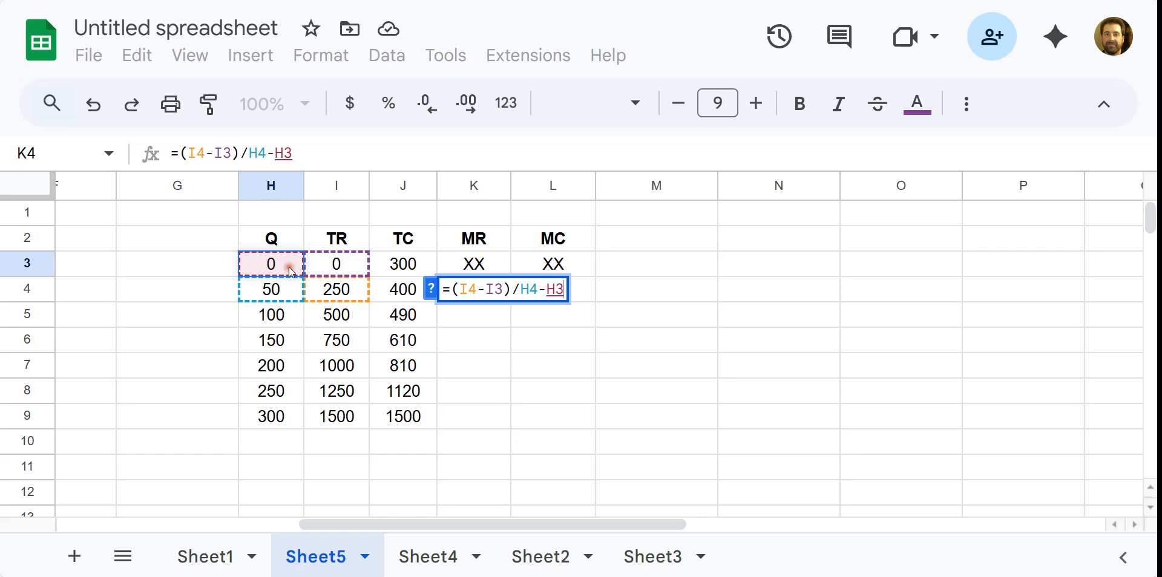
{"action": "left_click", "coordinate": [521, 298]}
{"action": "type", "text": "("}
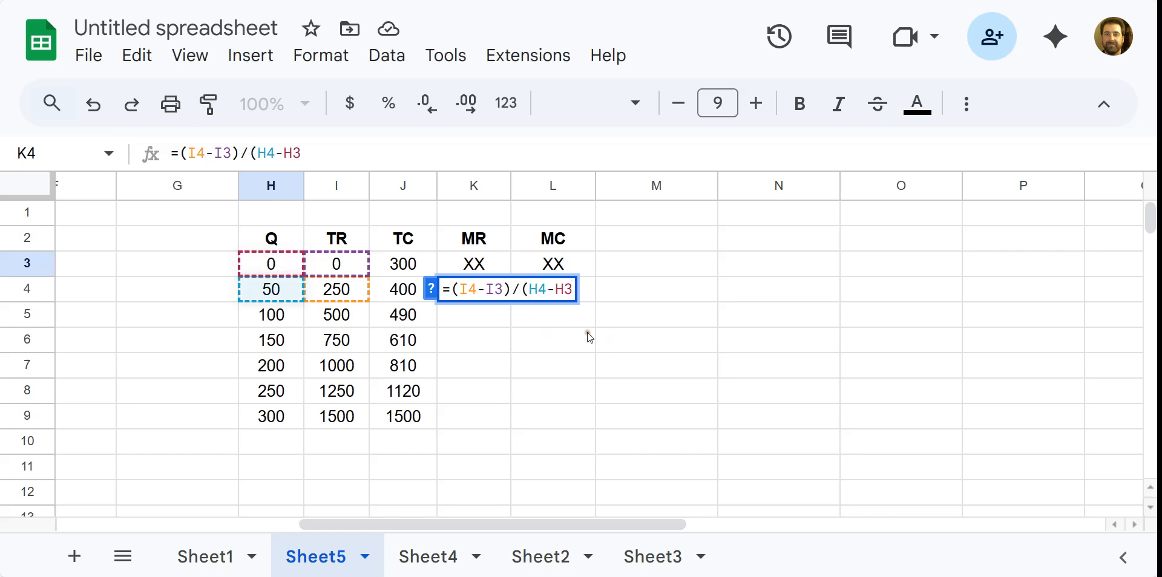
{"action": "left_click", "coordinate": [574, 286]}
{"action": "type", "text": ")"}
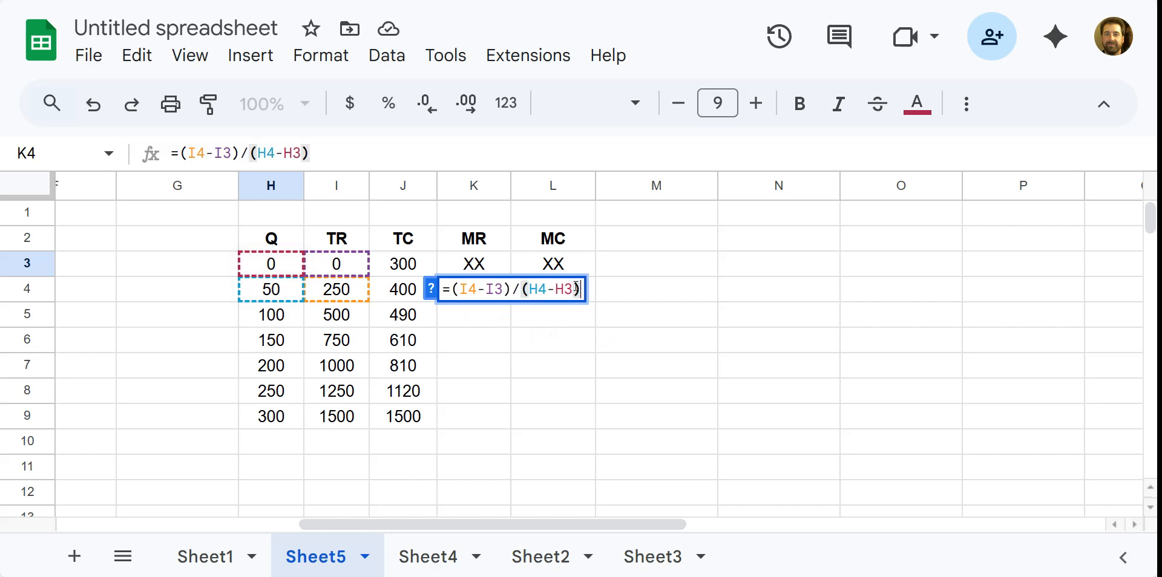
{"action": "key", "text": "Return"}
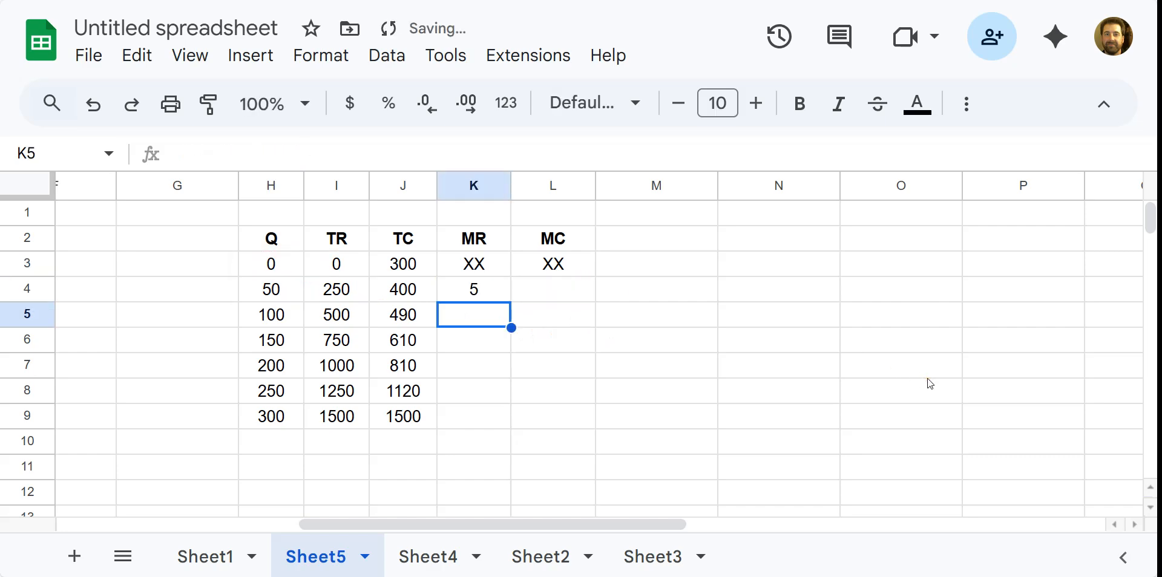
{"action": "left_click", "coordinate": [348, 292]}
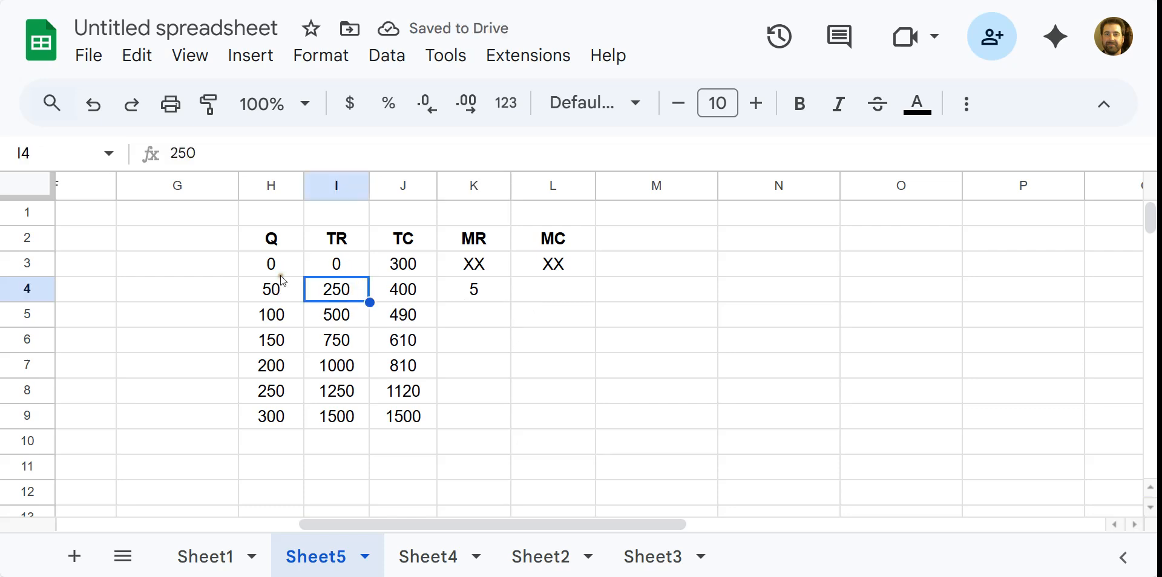
{"action": "left_click", "coordinate": [472, 288]}
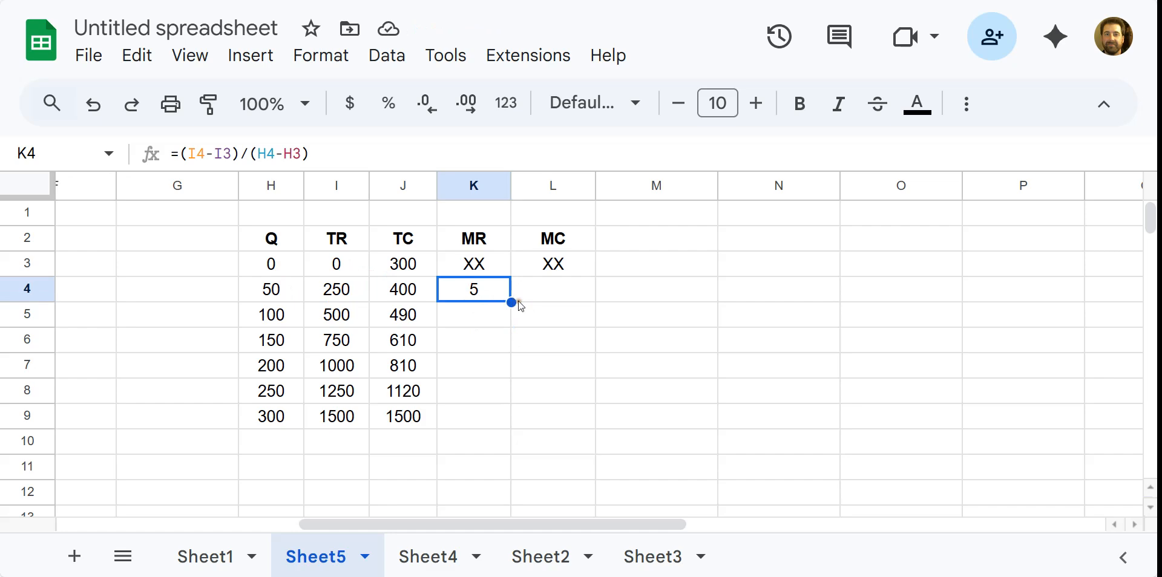
{"action": "left_click_drag", "start_coordinate": [512, 301], "coordinate": [489, 417]}
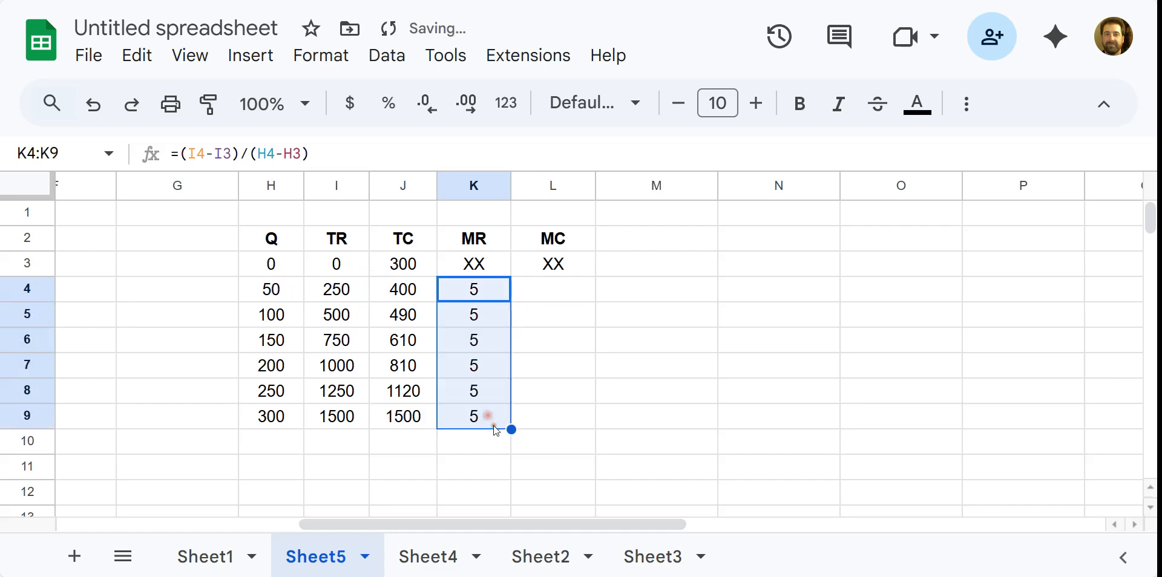
{"action": "left_click", "coordinate": [538, 290]}
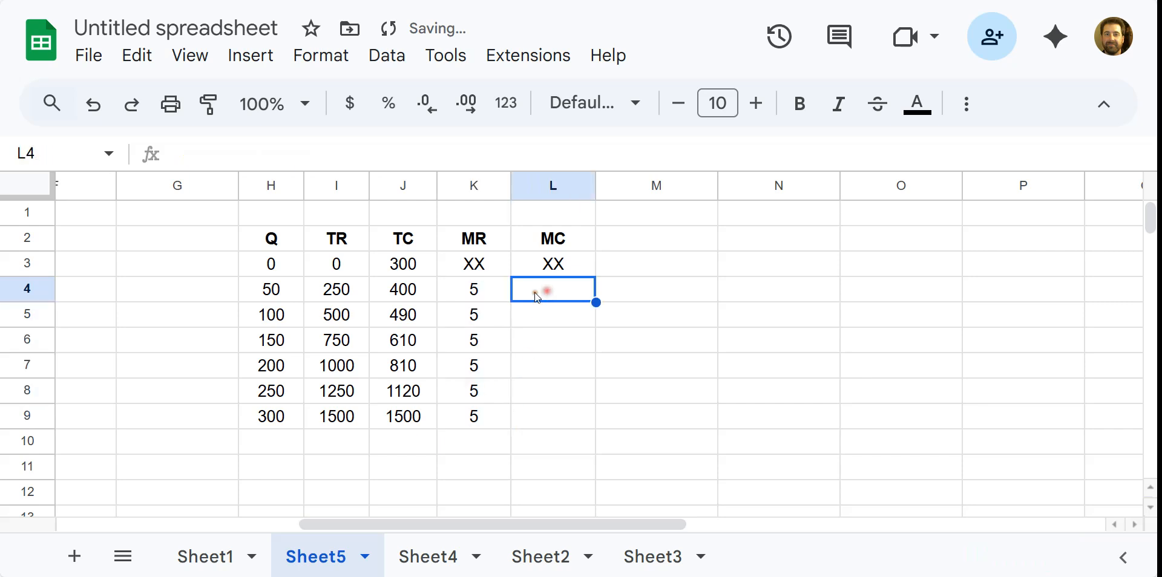
{"action": "left_click", "coordinate": [502, 288]}
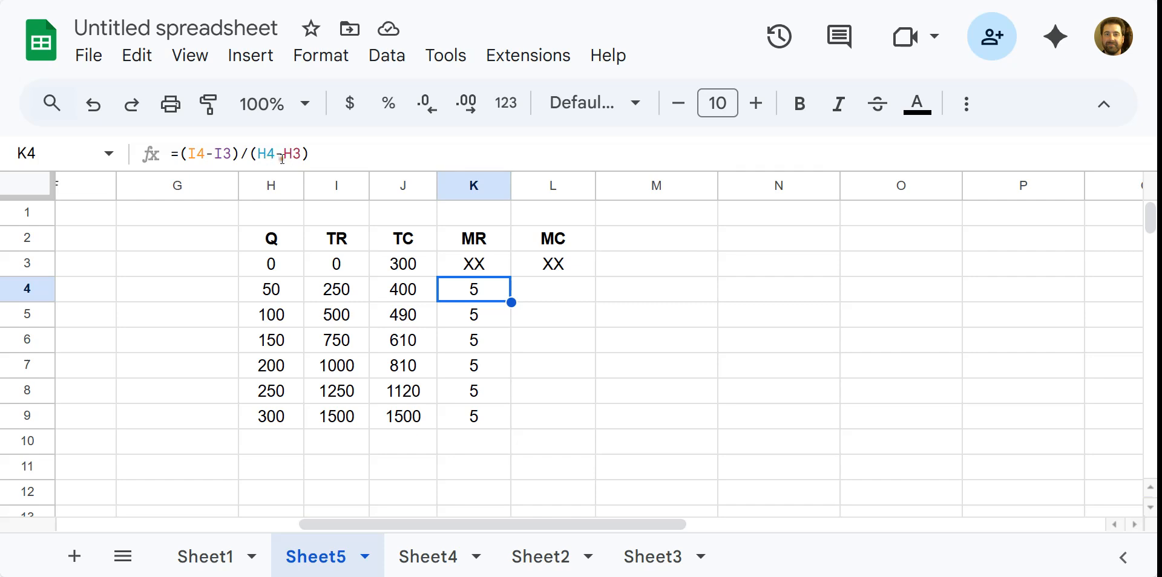
{"action": "left_click", "coordinate": [564, 288]}
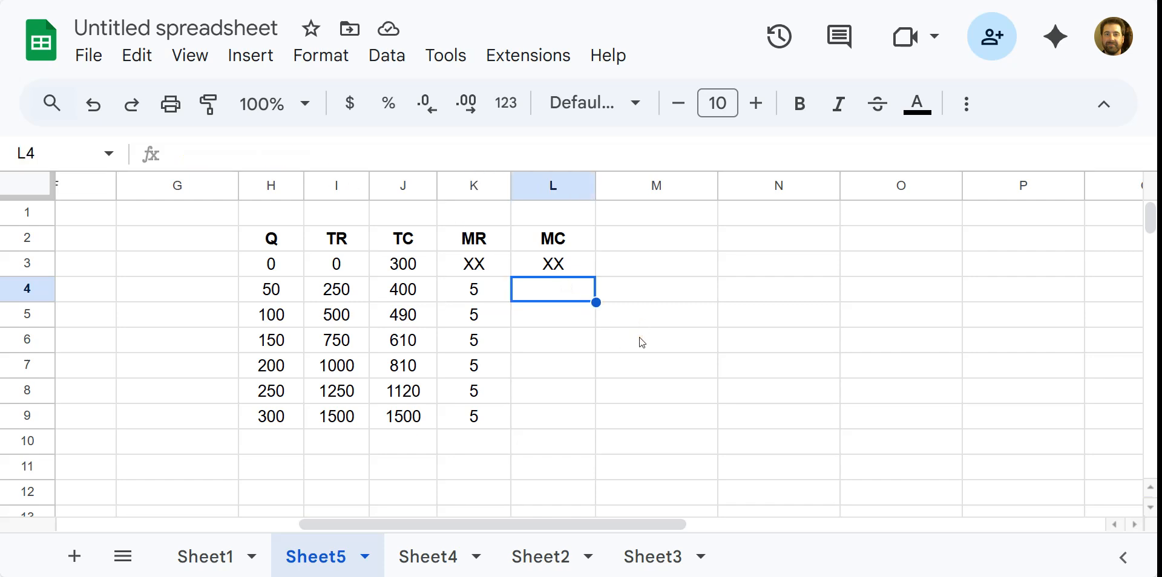
{"action": "type", "text": "="}
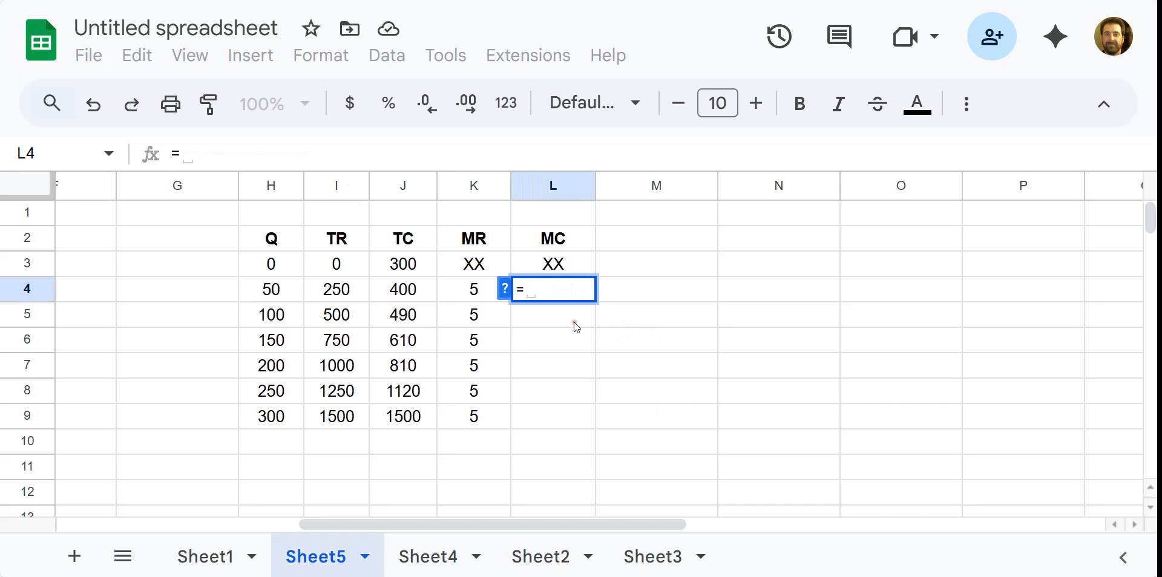
{"action": "type", "text": "("}
Enter =(J4-J3)/(H4-H3) in L4 so marginal cost shows 2.
{"action": "left_click", "coordinate": [421, 291]}
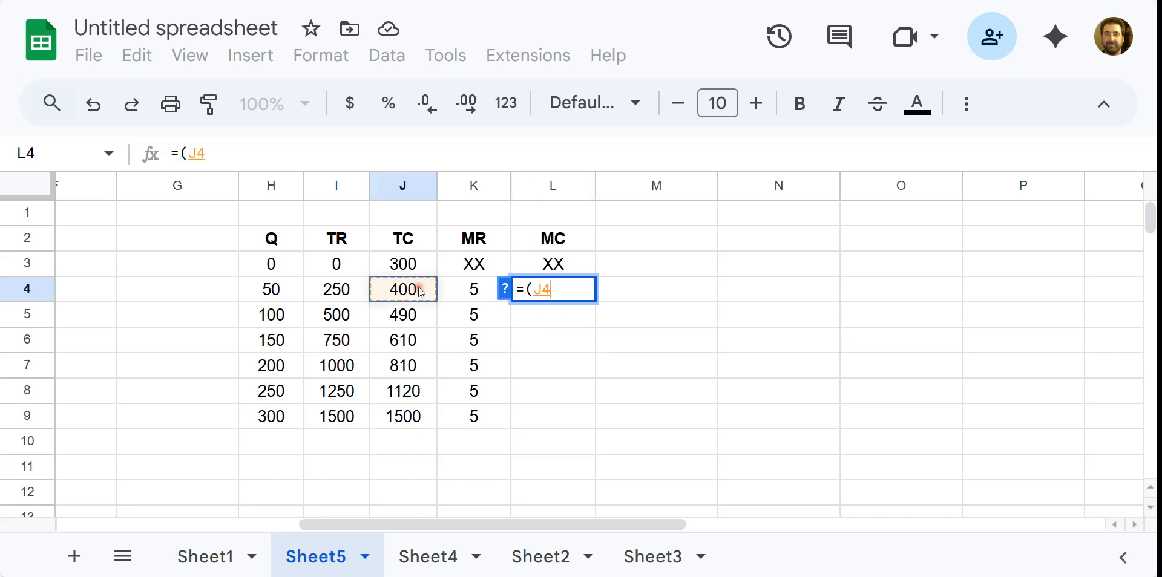
{"action": "type", "text": "-"}
{"action": "left_click", "coordinate": [416, 260]}
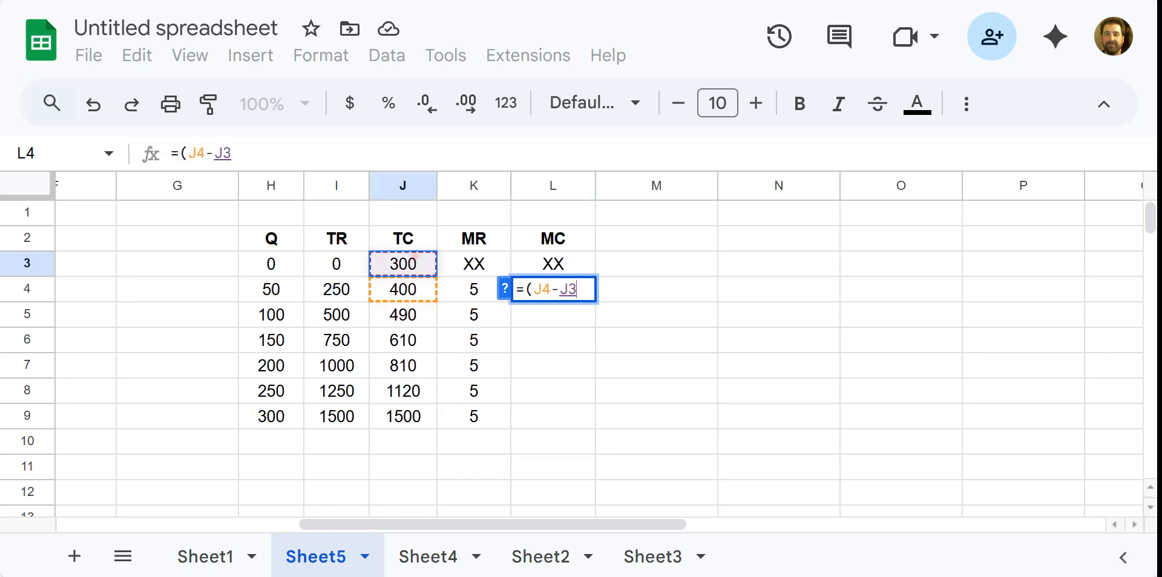
{"action": "type", "text": ")/"}
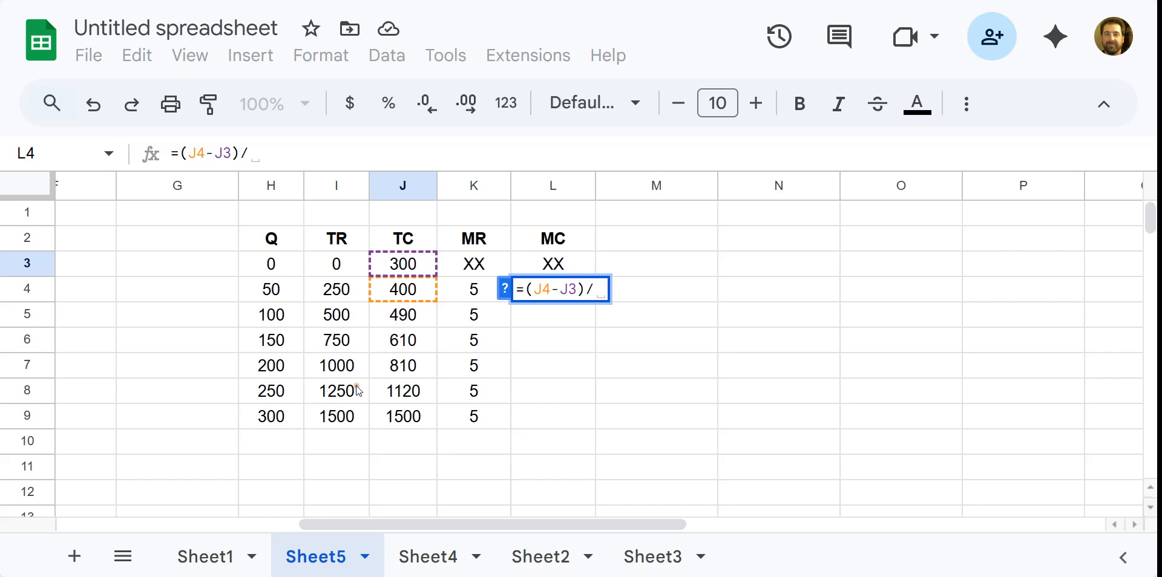
{"action": "type", "text": "("}
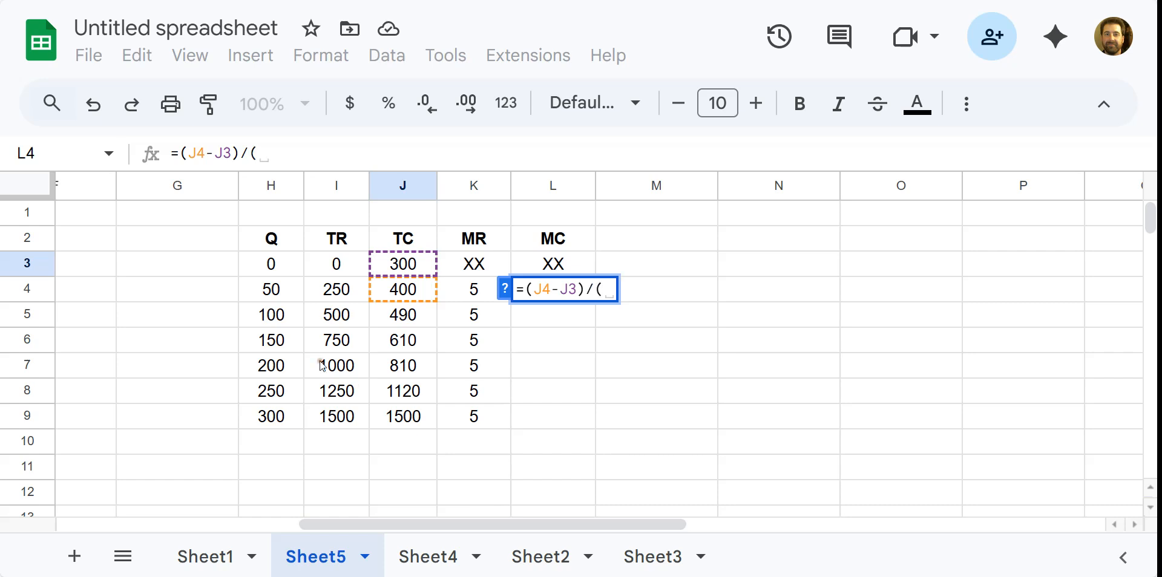
{"action": "left_click", "coordinate": [278, 294]}
{"action": "type", "text": "-"}
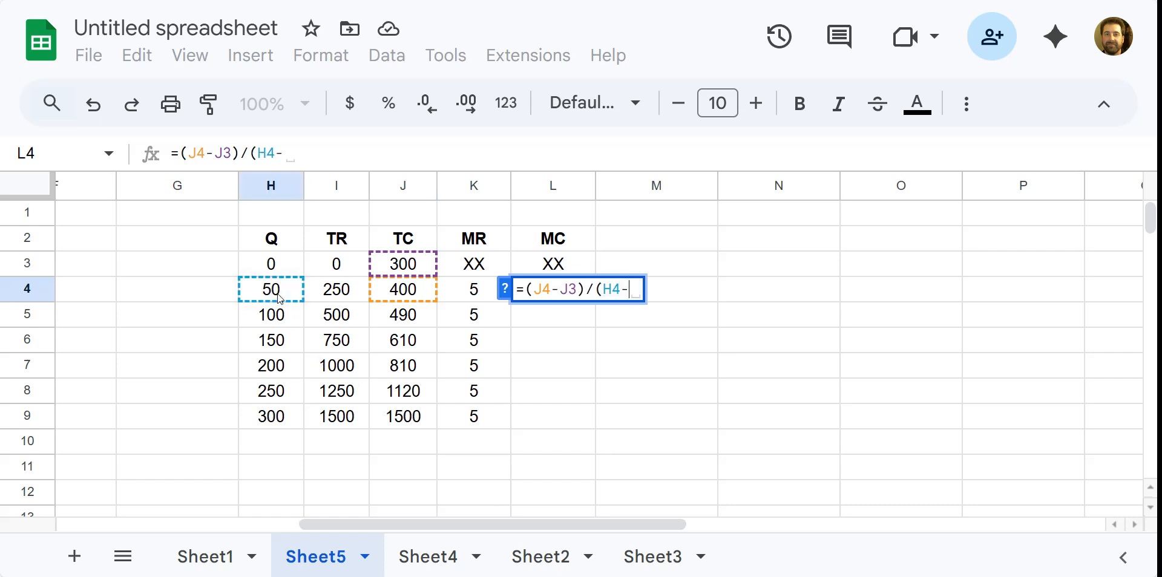
{"action": "left_click", "coordinate": [274, 273]}
{"action": "type", "text": ")"}
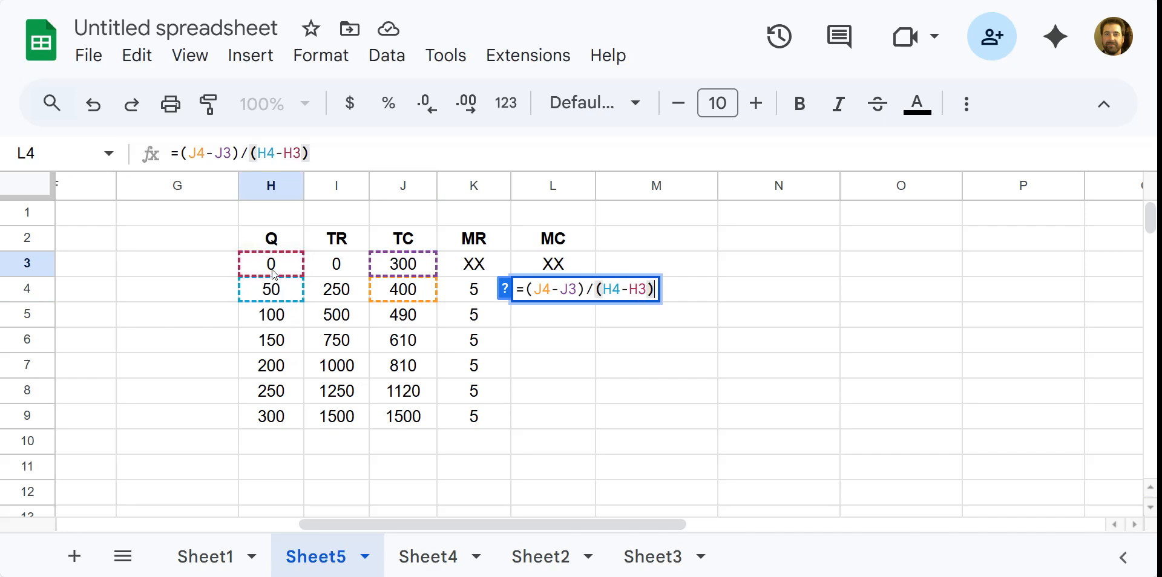
{"action": "key", "text": "Return"}
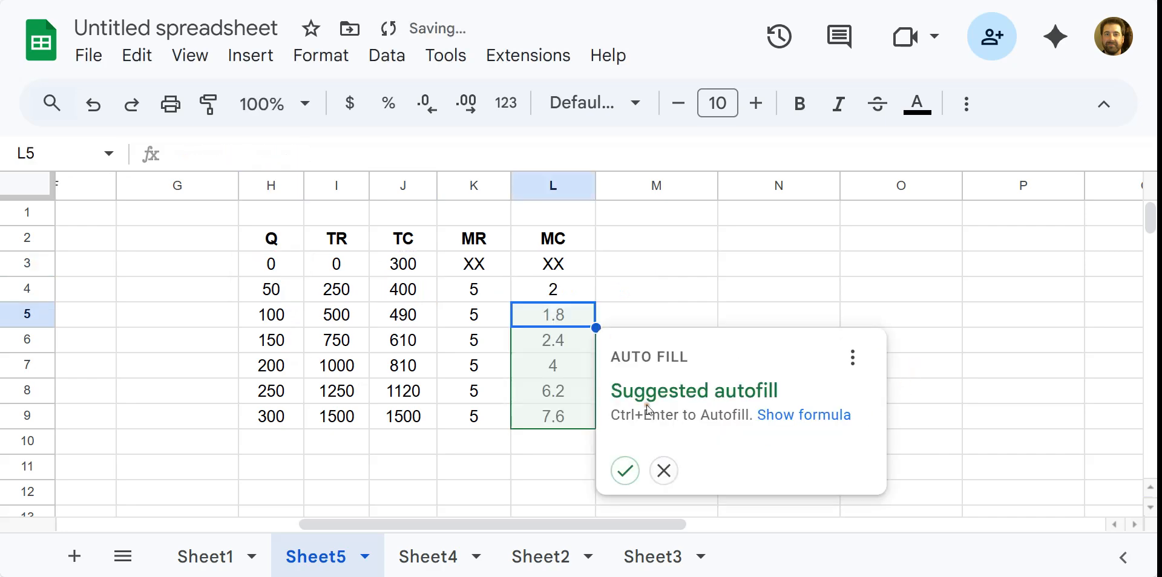
Accept the MC autofill for L5:L9, narrow column M, and add header MR>MC? in M2.
{"action": "left_click", "coordinate": [625, 471]}
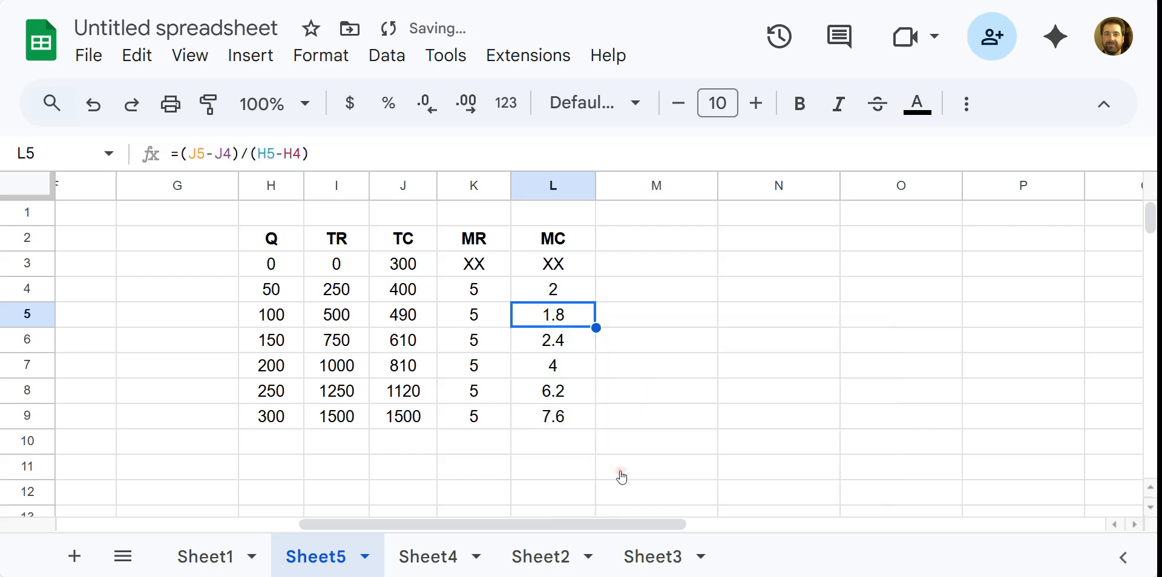
{"action": "left_click", "coordinate": [616, 403]}
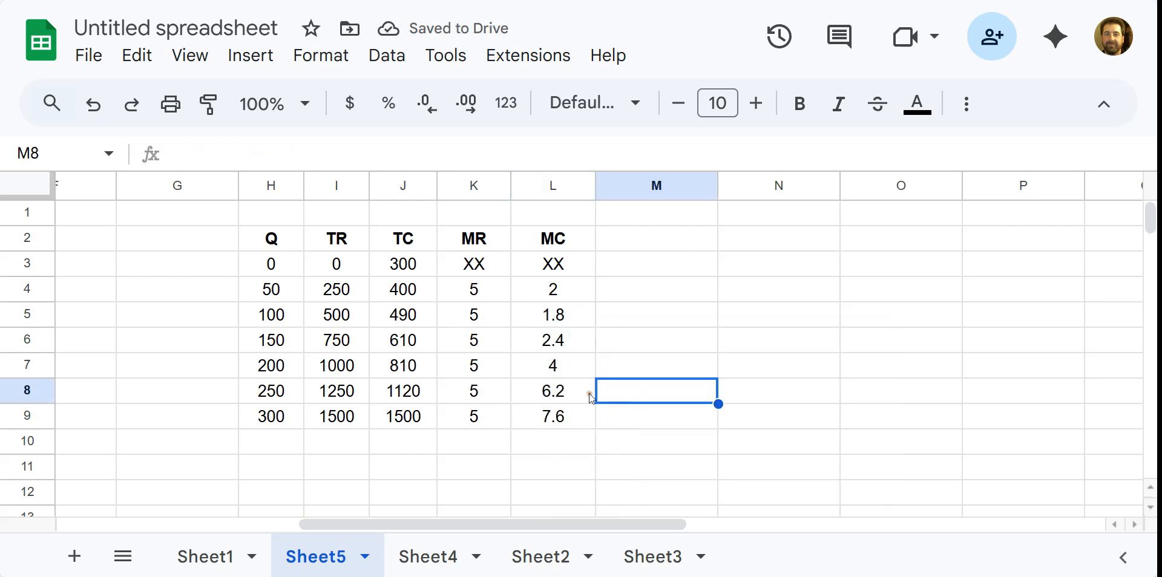
{"action": "left_click", "coordinate": [614, 335]}
{"action": "left_click", "coordinate": [610, 242]}
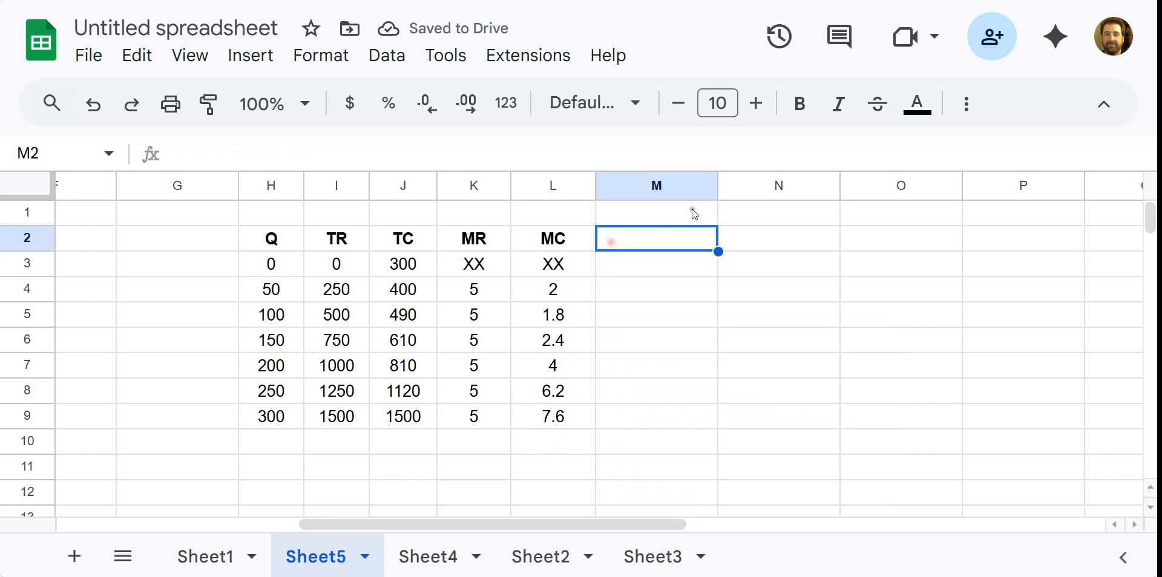
{"action": "left_click_drag", "start_coordinate": [722, 184], "coordinate": [680, 183]}
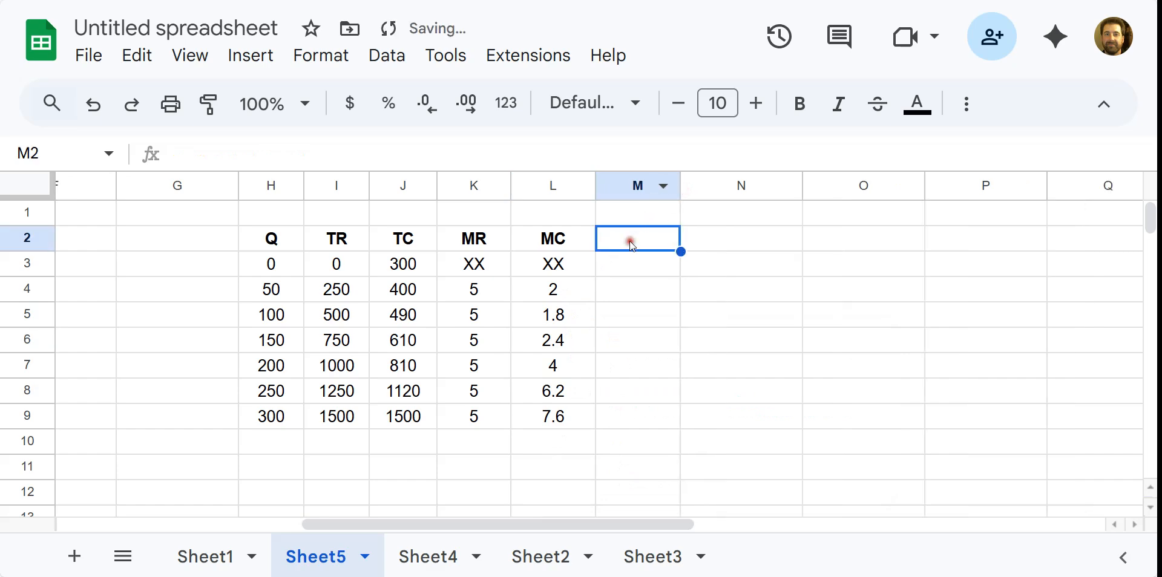
{"action": "type", "text": "mr"}
{"action": "key", "text": "BackSpace"}
{"action": "key", "text": "BackSpace"}
{"action": "type", "text": "MR"}
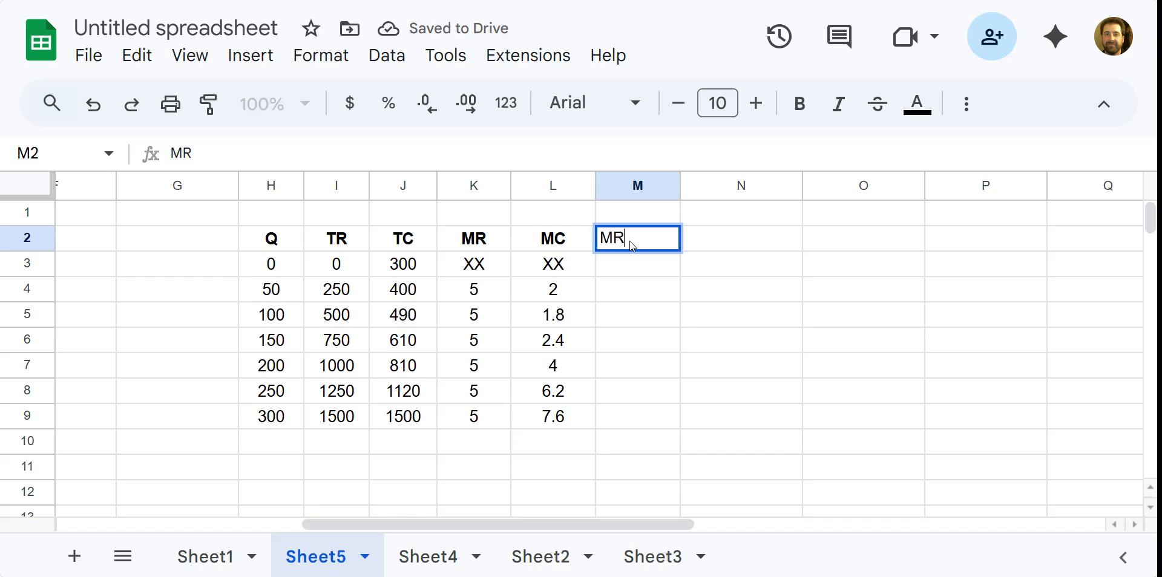
{"action": "type", "text": "MC?"}
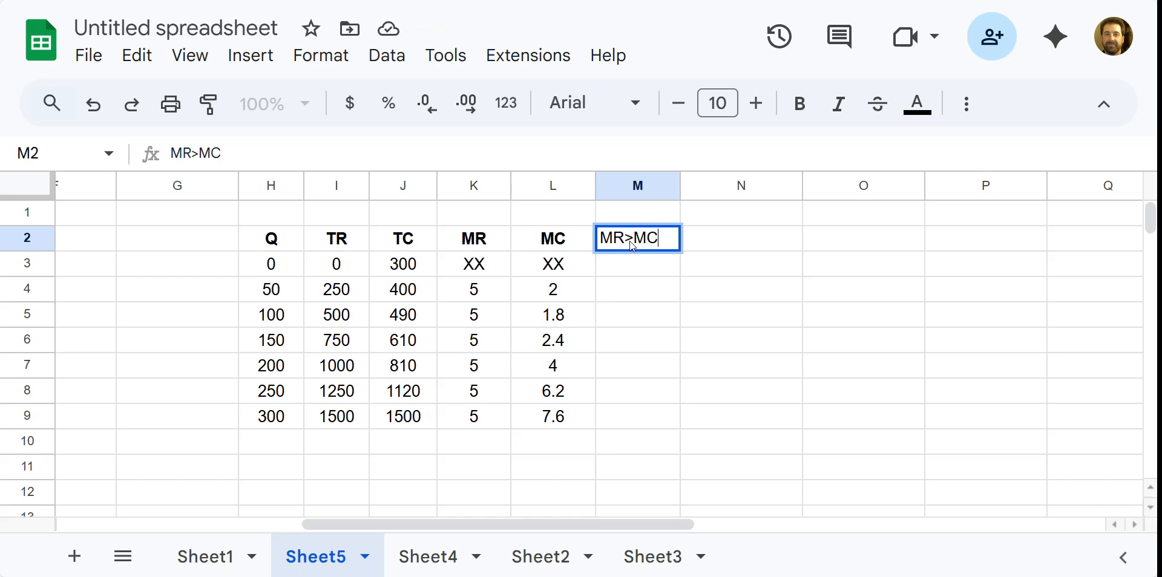
{"action": "key", "text": "Return"}
Mark quantities 50–200 yes and 250–300 no in the MR>MC? column.
{"action": "key", "text": "Return"}
{"action": "key", "text": "Return"}
{"action": "type", "text": "yes"}
{"action": "key", "text": "Return"}
{"action": "type", "text": "yes"}
{"action": "key", "text": "Return"}
{"action": "type", "text": "yes"}
{"action": "key", "text": "Return"}
{"action": "type", "text": "yes"}
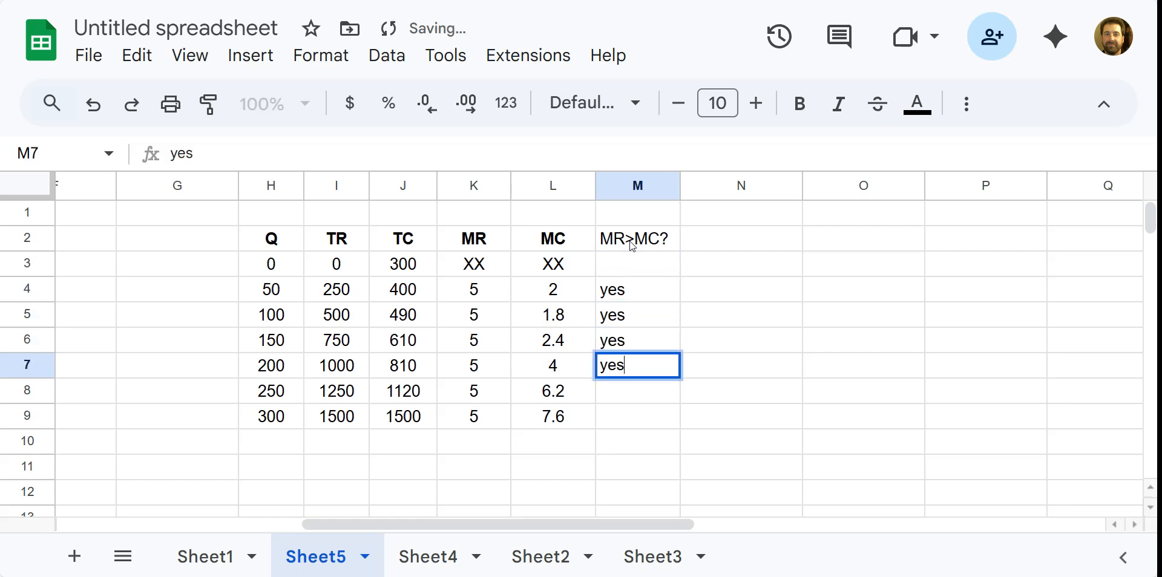
{"action": "key", "text": "Return"}
{"action": "type", "text": "no"}
{"action": "key", "text": "Return"}
{"action": "type", "text": "no"}
{"action": "left_click", "coordinate": [771, 384]}
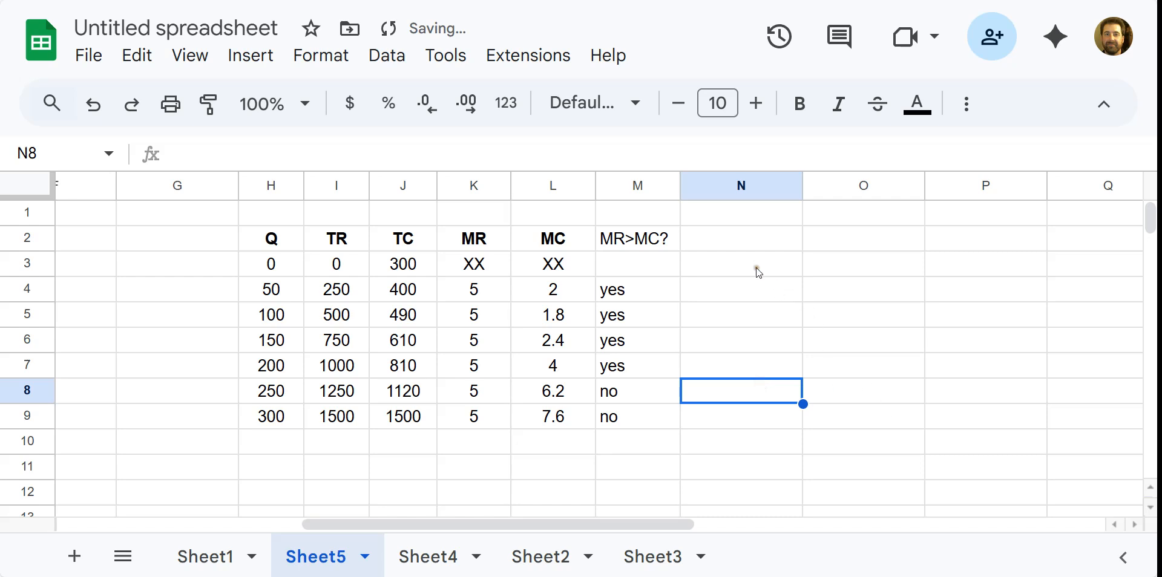
{"action": "left_click", "coordinate": [749, 250]}
Start the N2 header as 'Pro' and fill the Q 200 cell H7 yellow.
{"action": "type", "text": "Pro"}
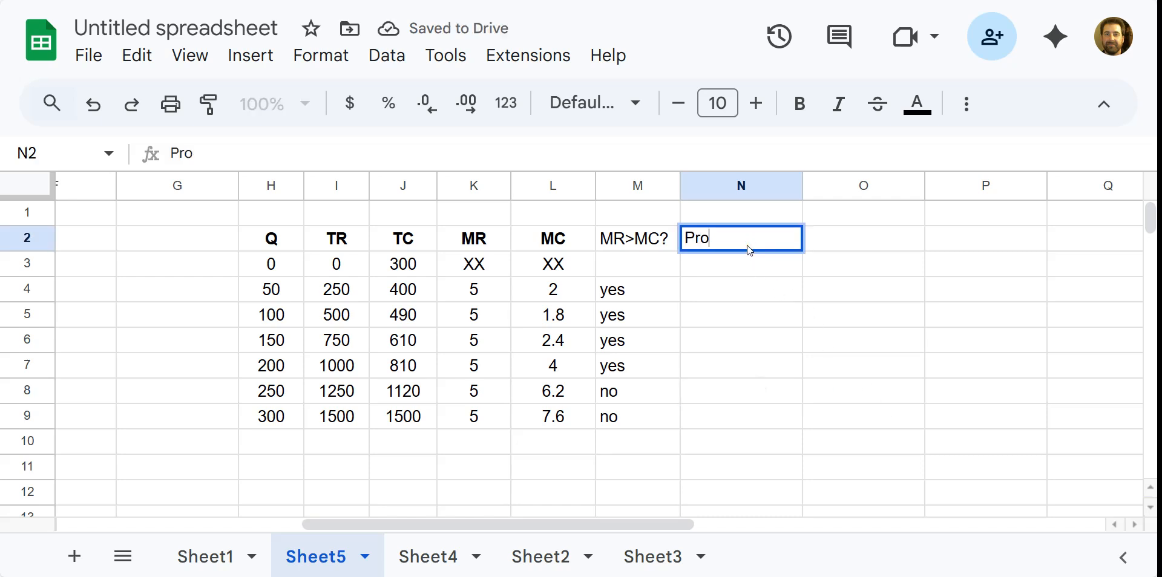
{"action": "left_click", "coordinate": [286, 363]}
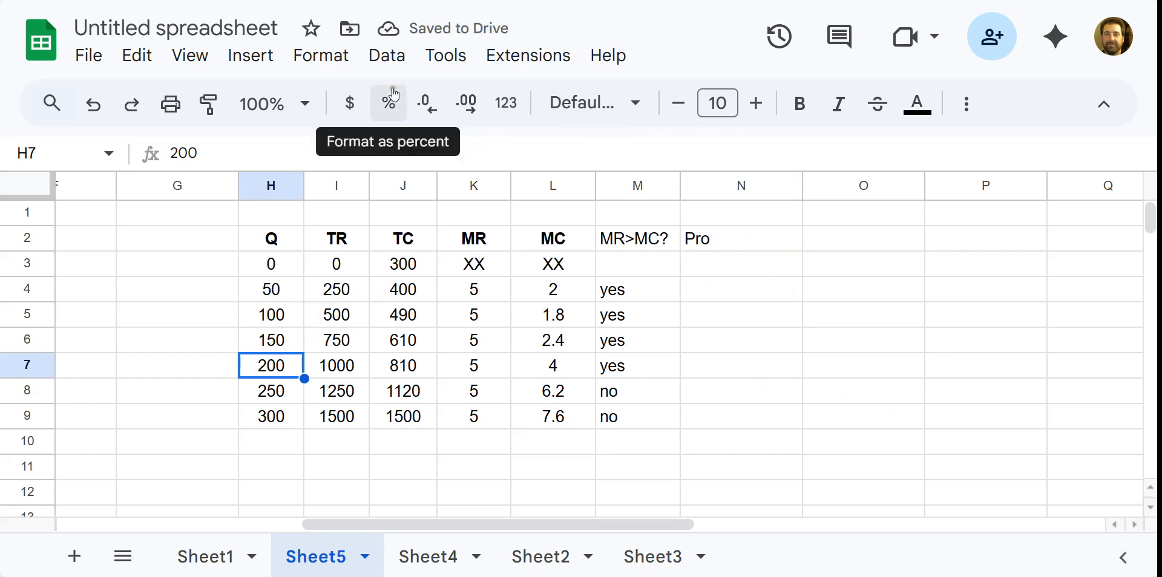
{"action": "left_click", "coordinate": [918, 103]}
{"action": "left_click", "coordinate": [920, 105]}
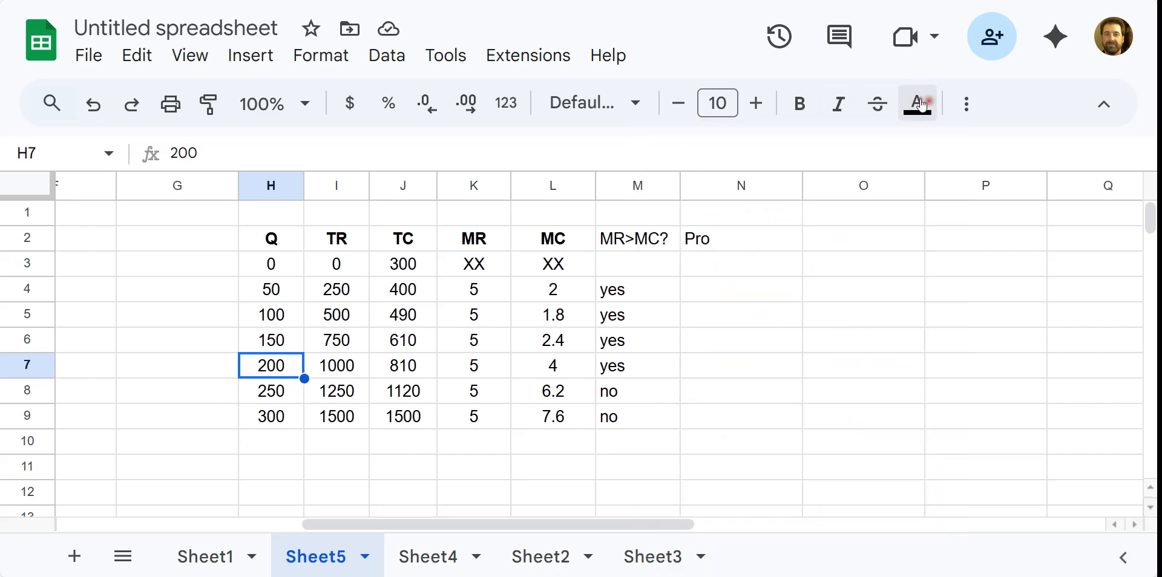
{"action": "left_click", "coordinate": [966, 108]}
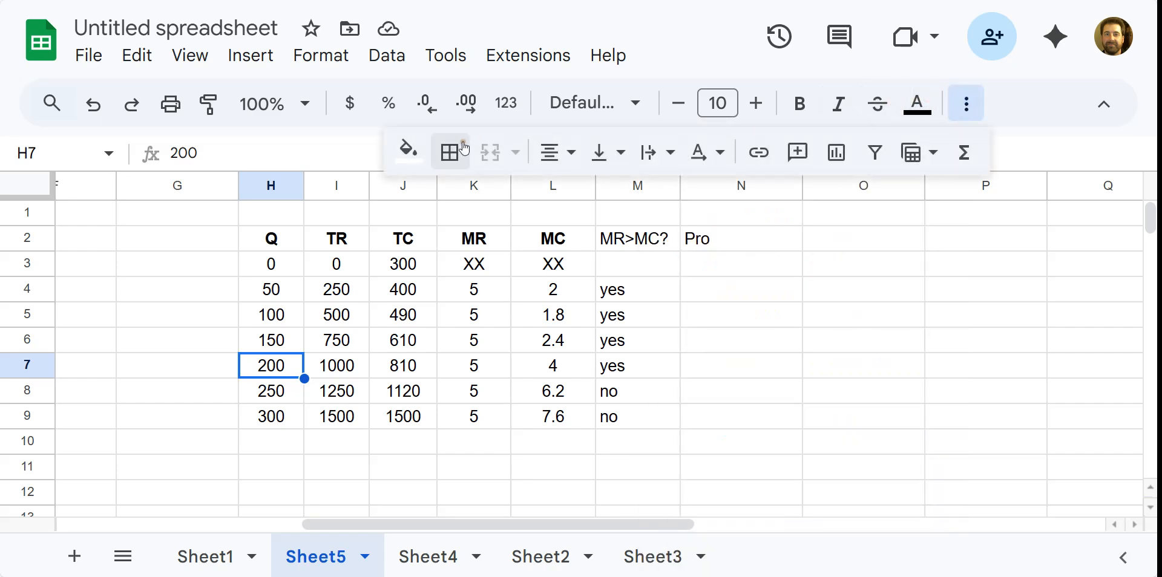
{"action": "left_click", "coordinate": [408, 150]}
{"action": "left_click", "coordinate": [503, 262]}
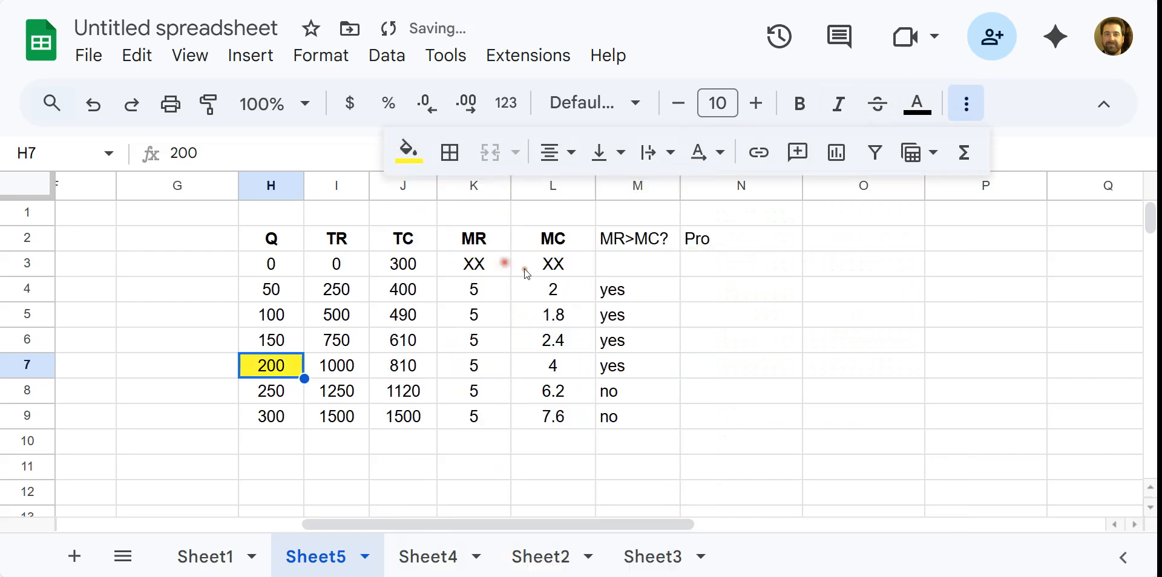
{"action": "left_click", "coordinate": [504, 423]}
Label G7 'profit max Q' beside the highlighted quantity.
{"action": "left_click", "coordinate": [215, 357]}
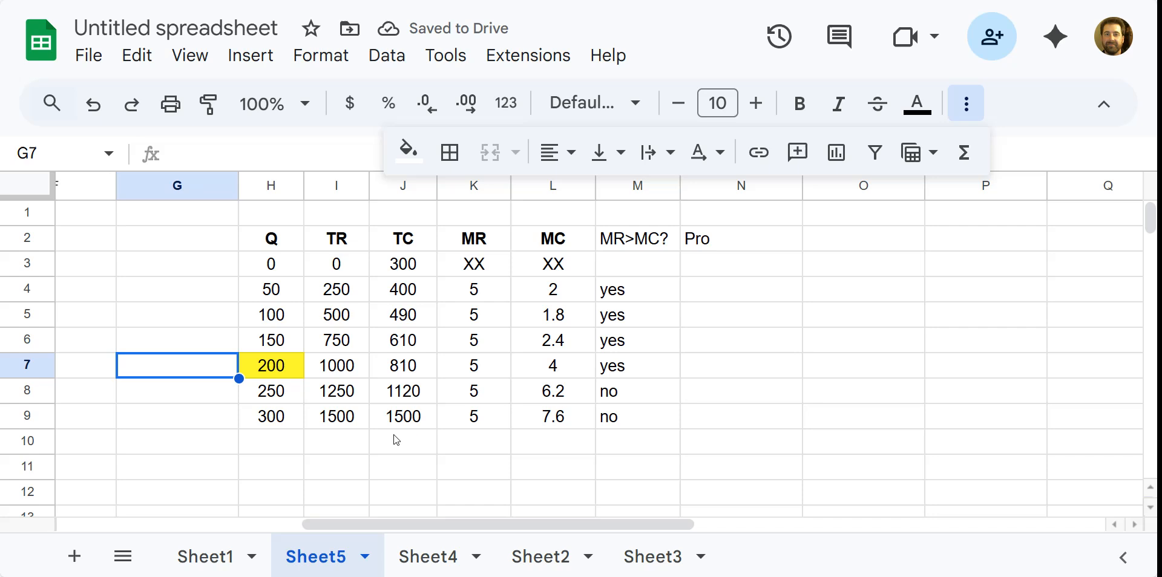
{"action": "type", "text": "profit max Q"}
{"action": "key", "text": "Return"}
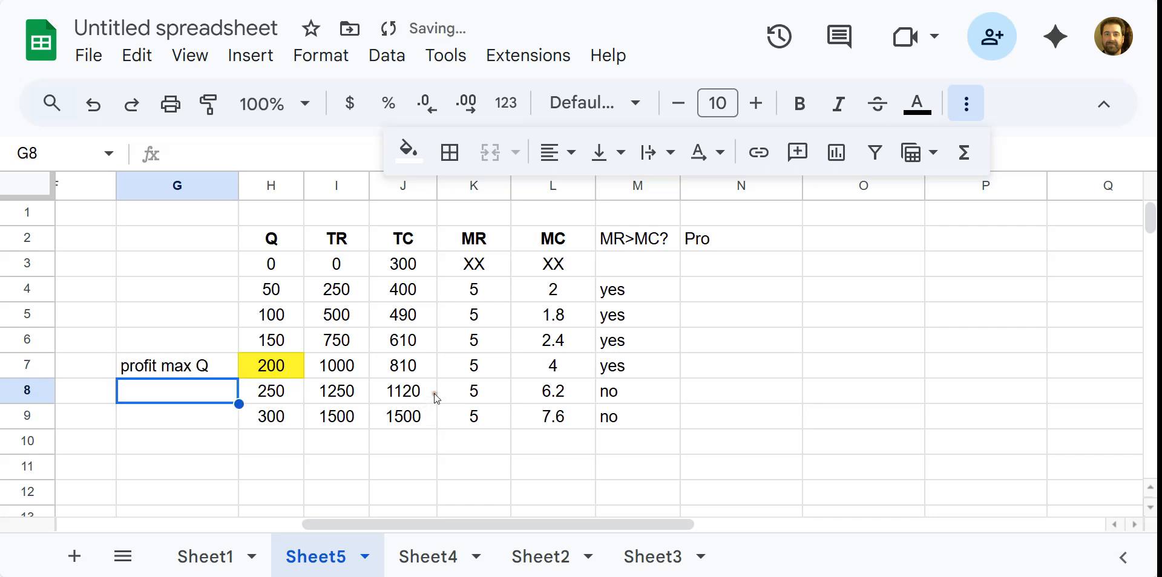
{"action": "left_click", "coordinate": [504, 367]}
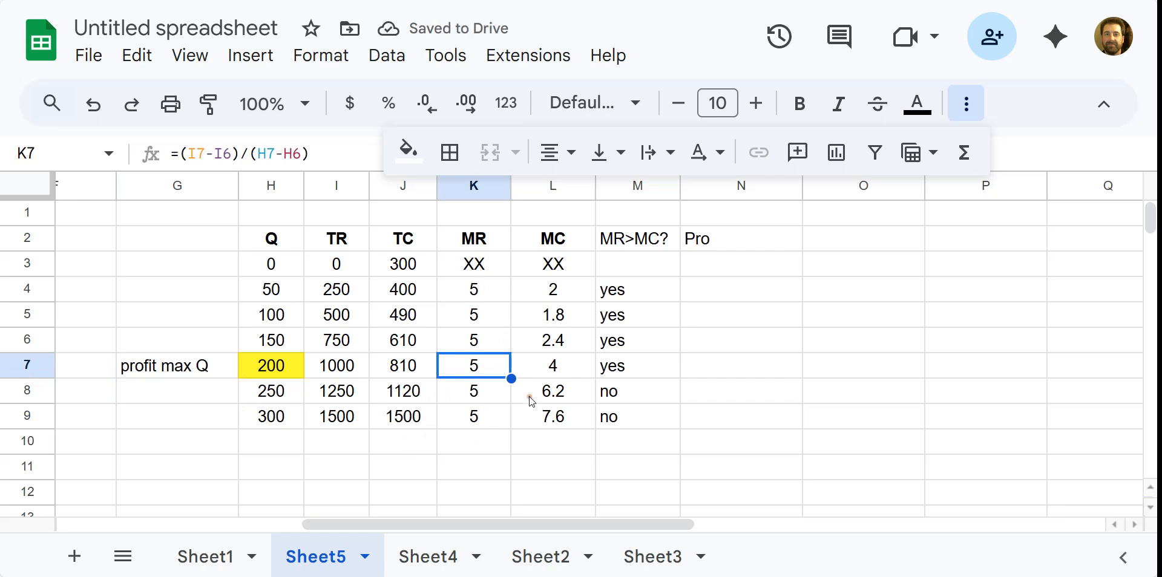
Enter =I4-J4 in N4 and autofill the profit formula down through N9.
{"action": "left_click", "coordinate": [702, 299]}
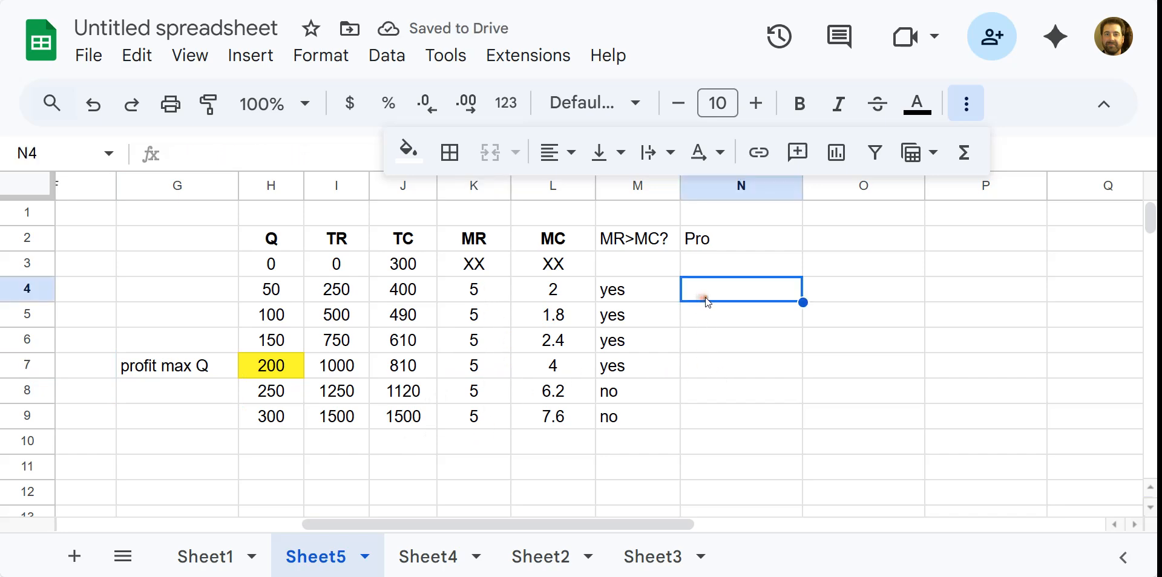
{"action": "type", "text": "="}
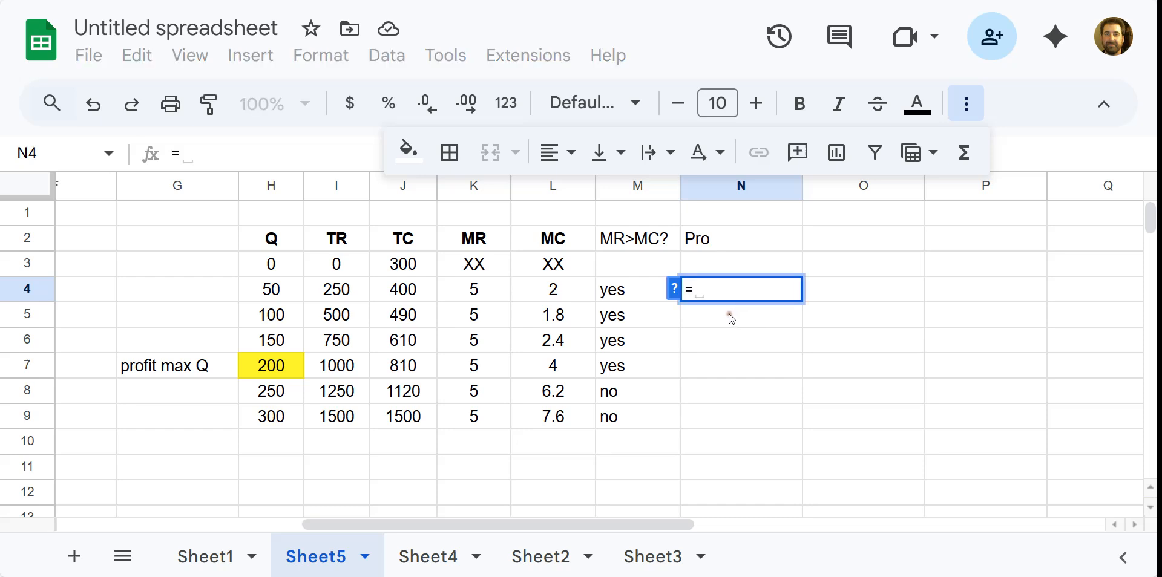
{"action": "left_click", "coordinate": [361, 296]}
{"action": "type", "text": "-"}
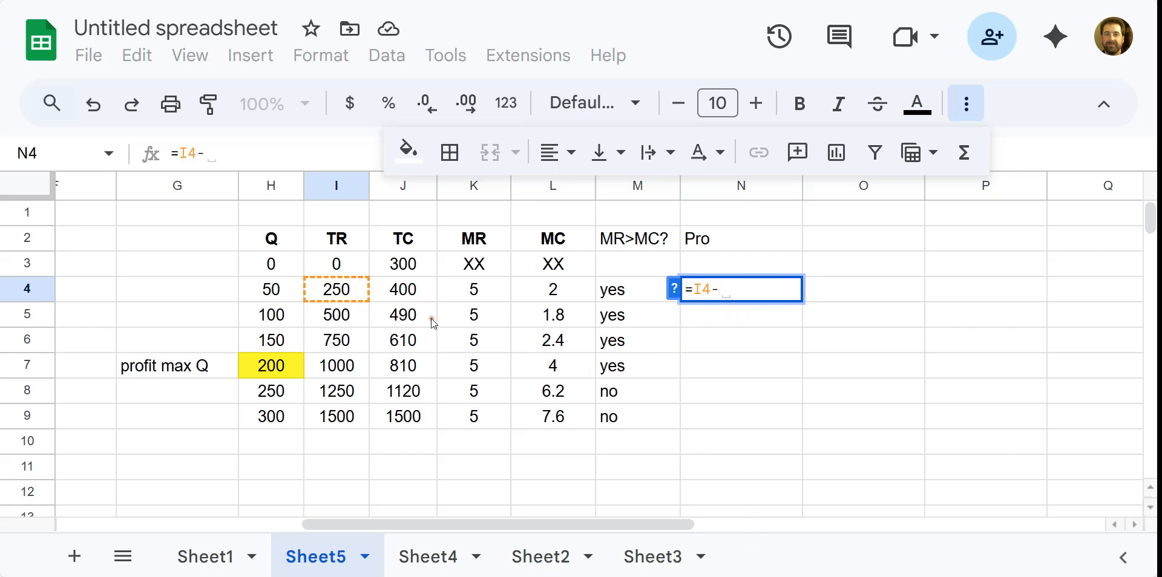
{"action": "left_click", "coordinate": [417, 291]}
{"action": "key", "text": "Return"}
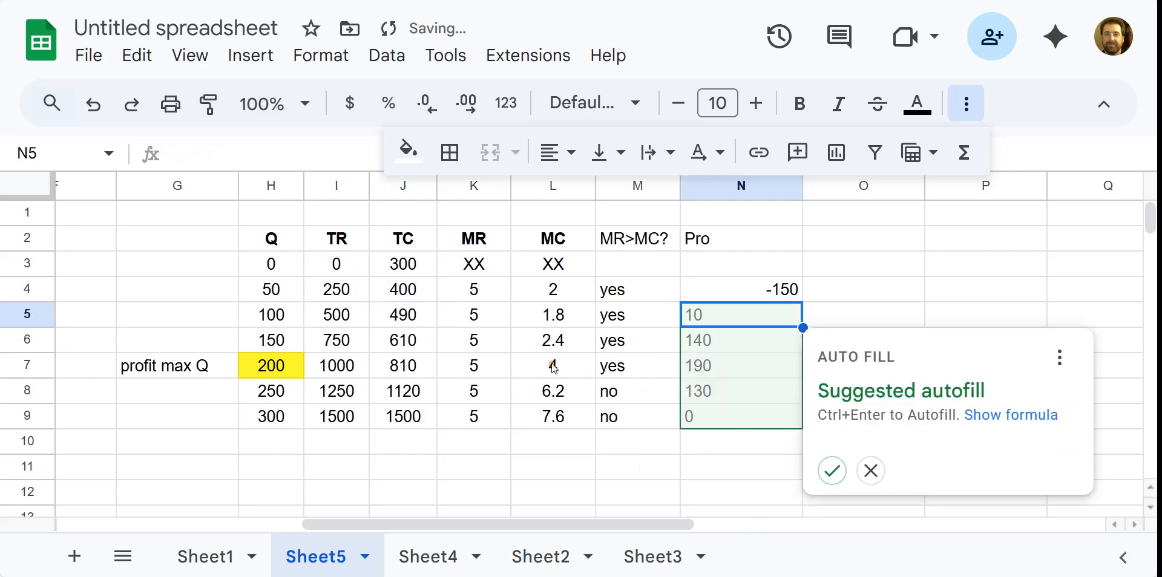
{"action": "left_click", "coordinate": [831, 470]}
{"action": "left_click", "coordinate": [862, 377]}
{"action": "left_click", "coordinate": [784, 368]}
Narrow column N and complete the N2 header to read 'Profit'.
{"action": "left_click_drag", "start_coordinate": [802, 185], "coordinate": [753, 185]}
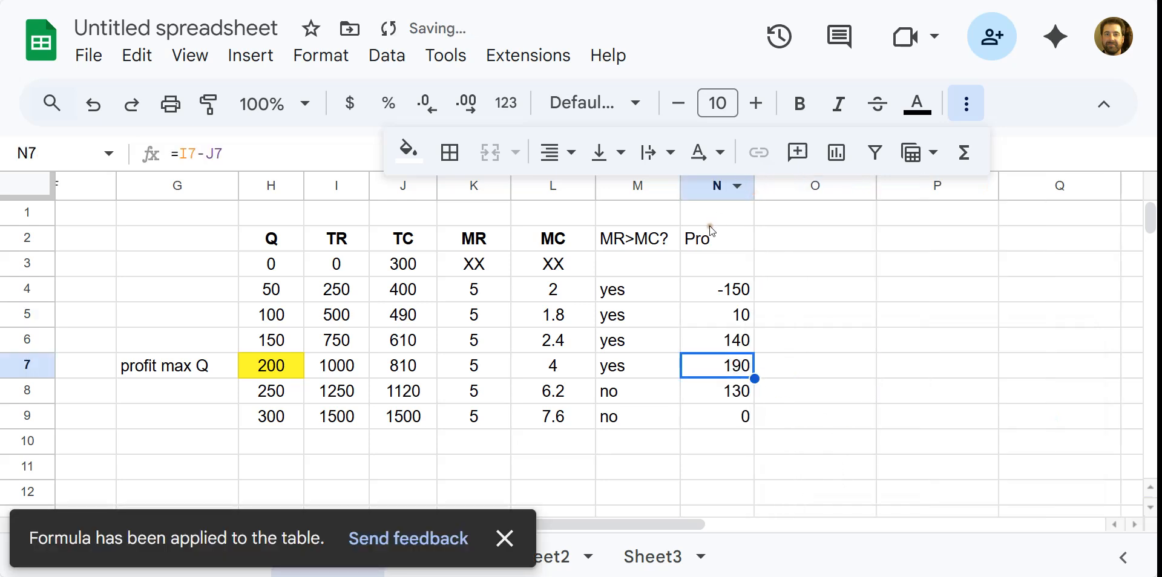
{"action": "left_click_drag", "start_coordinate": [712, 223], "coordinate": [702, 249]}
{"action": "left_click", "coordinate": [702, 250]}
{"action": "left_click", "coordinate": [277, 158]}
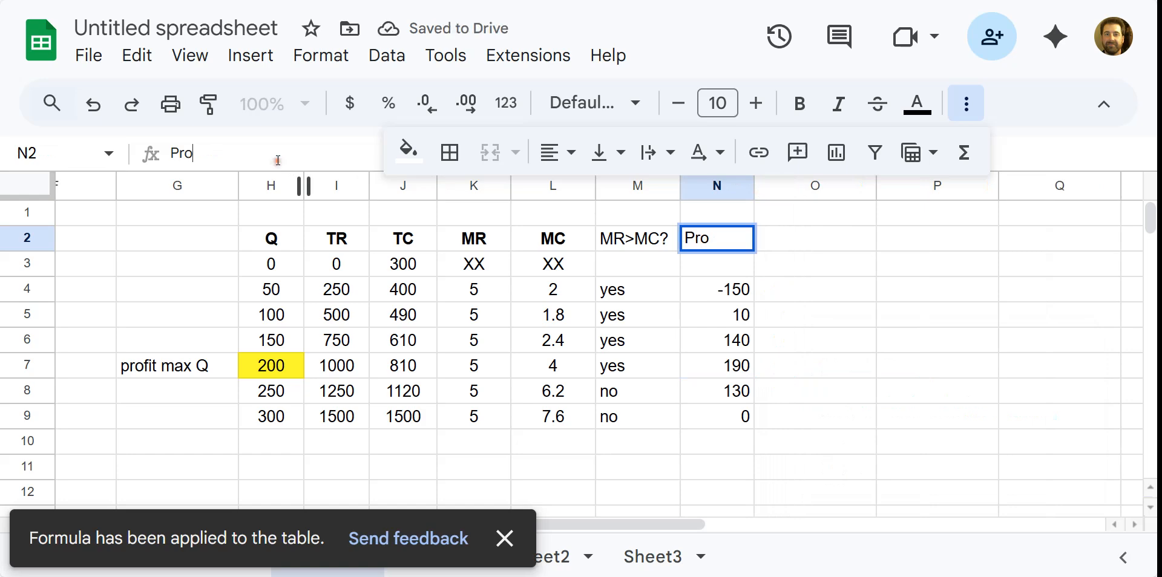
{"action": "type", "text": "fit"}
{"action": "key", "text": "Return"}
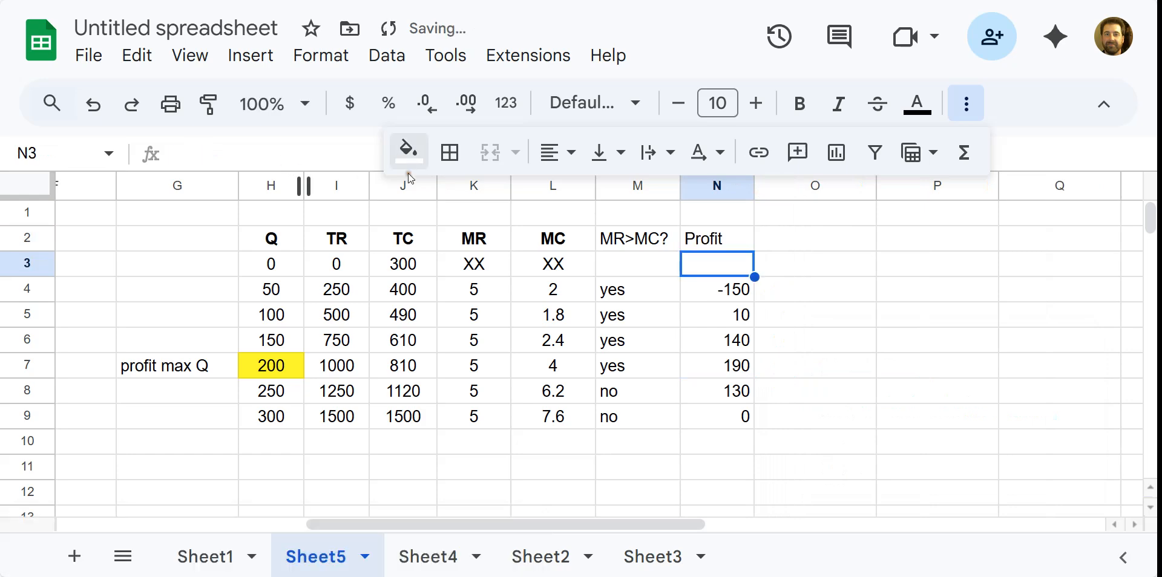
{"action": "left_click", "coordinate": [825, 407]}
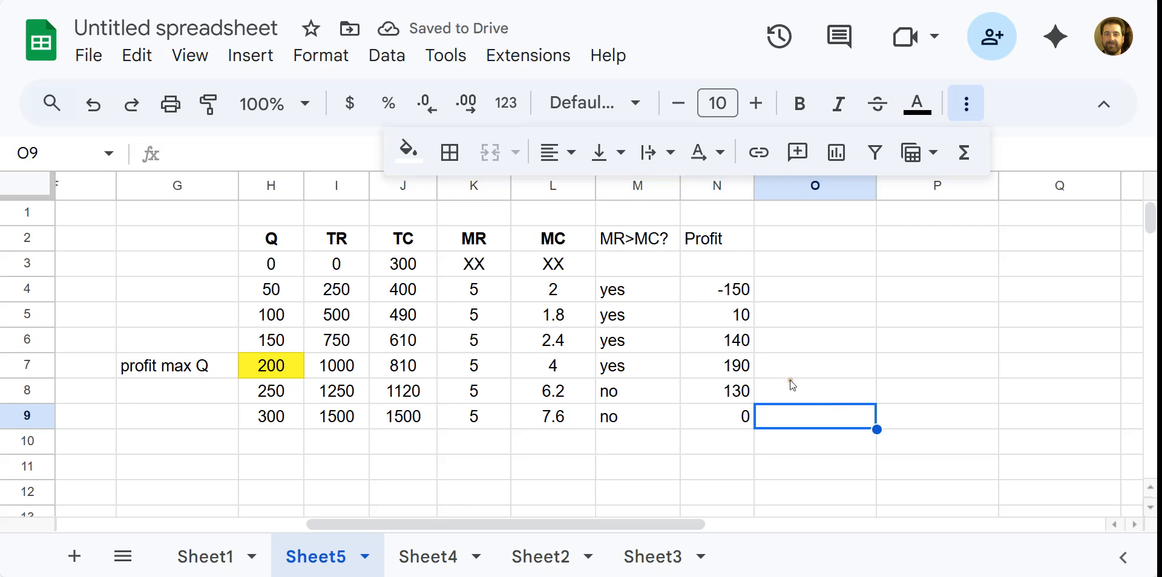
{"action": "left_click", "coordinate": [746, 371]}
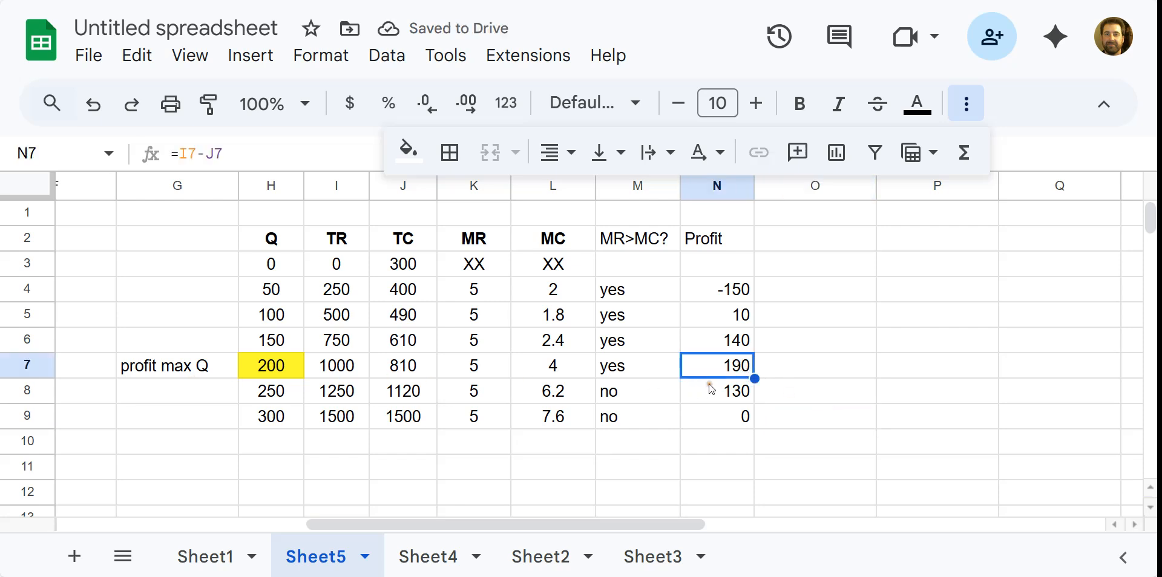
{"action": "left_click", "coordinate": [623, 372]}
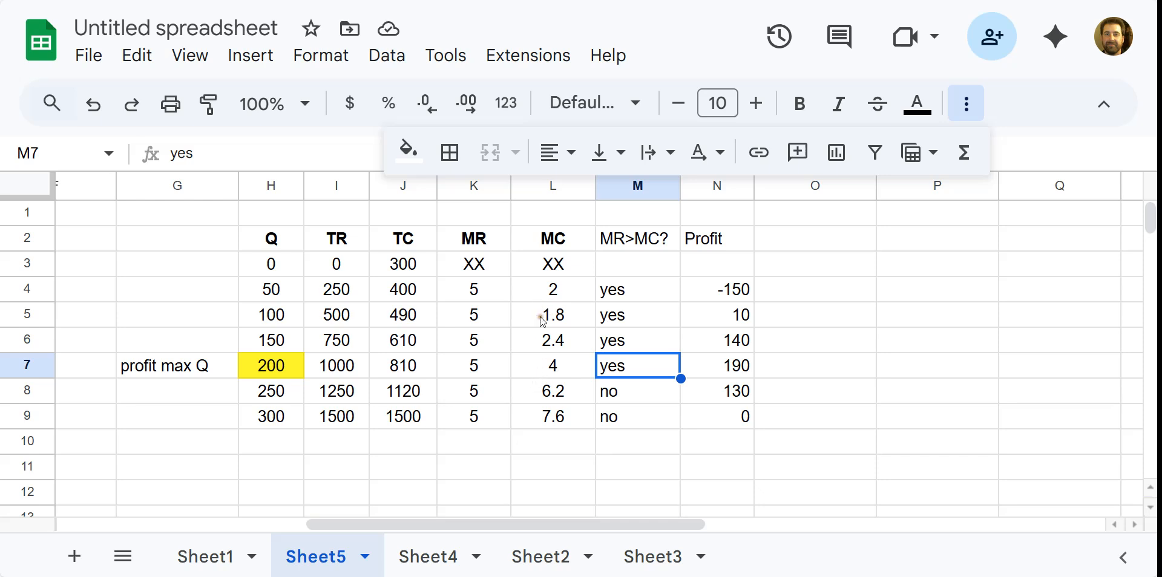
{"action": "left_click", "coordinate": [357, 292]}
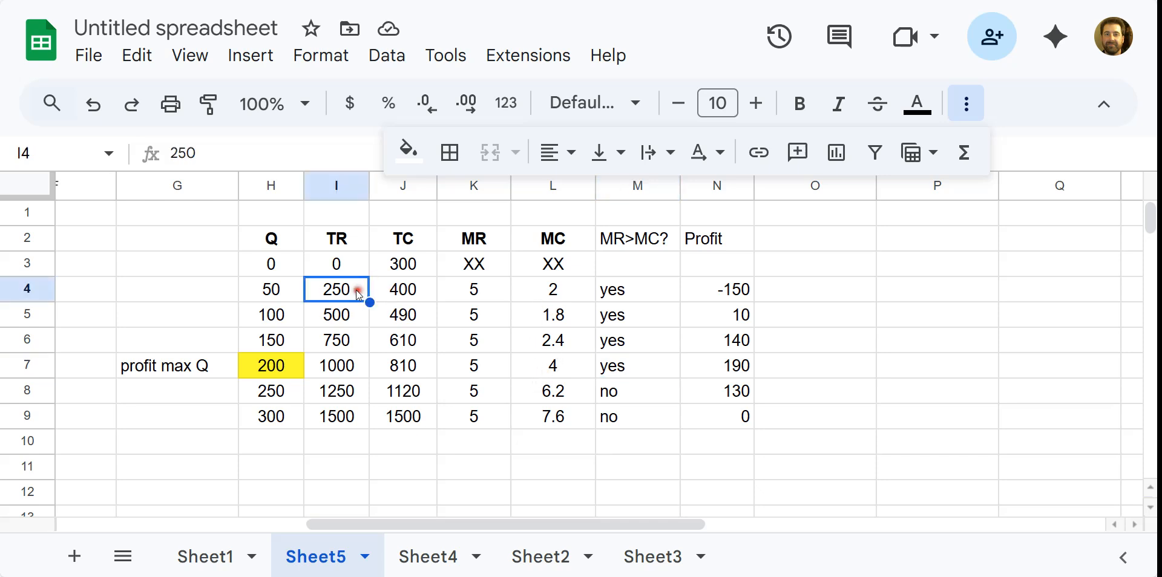
{"action": "left_click", "coordinate": [275, 296]}
{"action": "left_click", "coordinate": [275, 266]}
{"action": "left_click", "coordinate": [272, 290]}
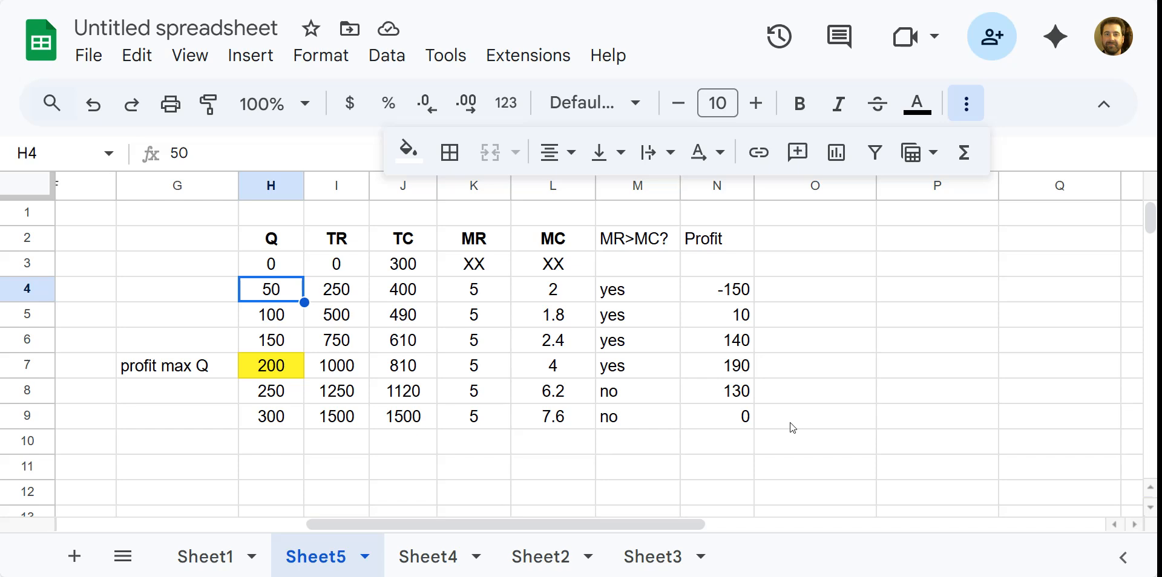
Change quantities H4:H7 to 35, 70, 110 and 150.
{"action": "type", "text": "35"}
{"action": "key", "text": "Return"}
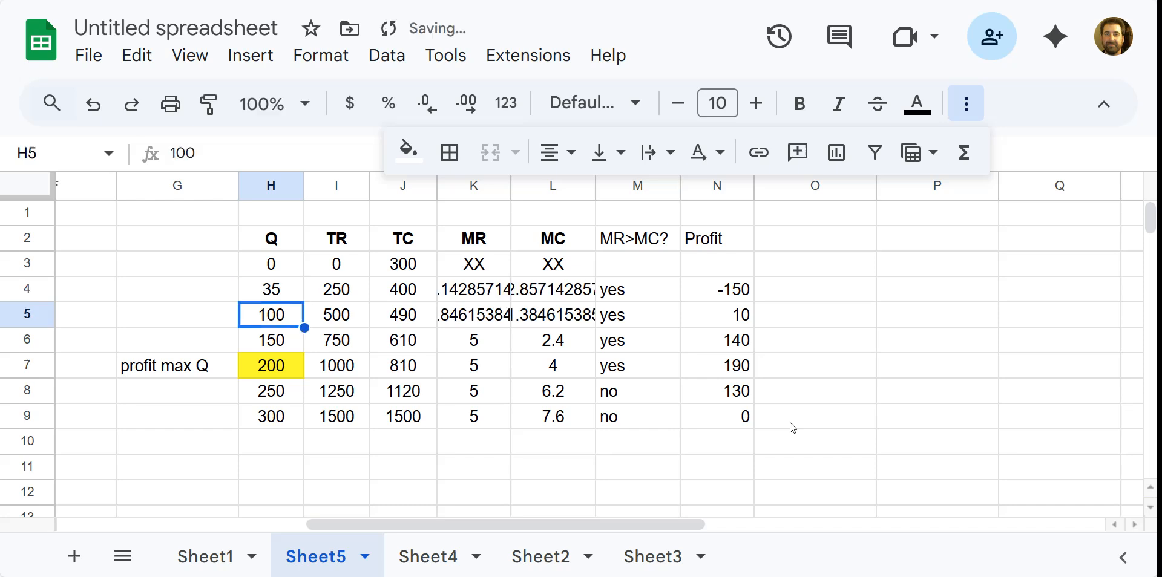
{"action": "type", "text": "70"}
{"action": "key", "text": "Return"}
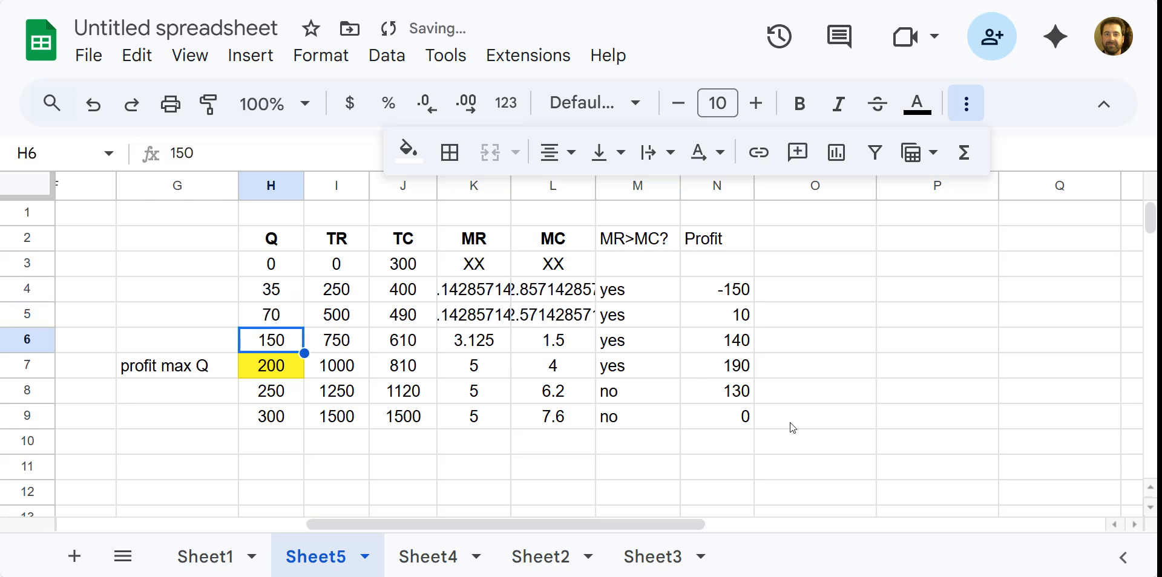
{"action": "type", "text": "110"}
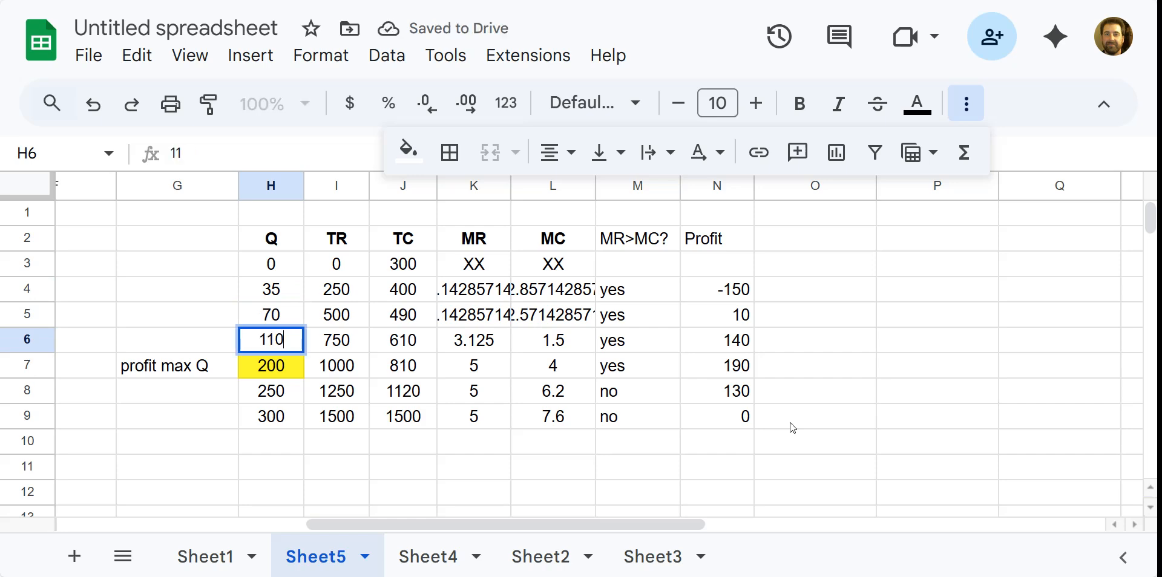
{"action": "key", "text": "Return"}
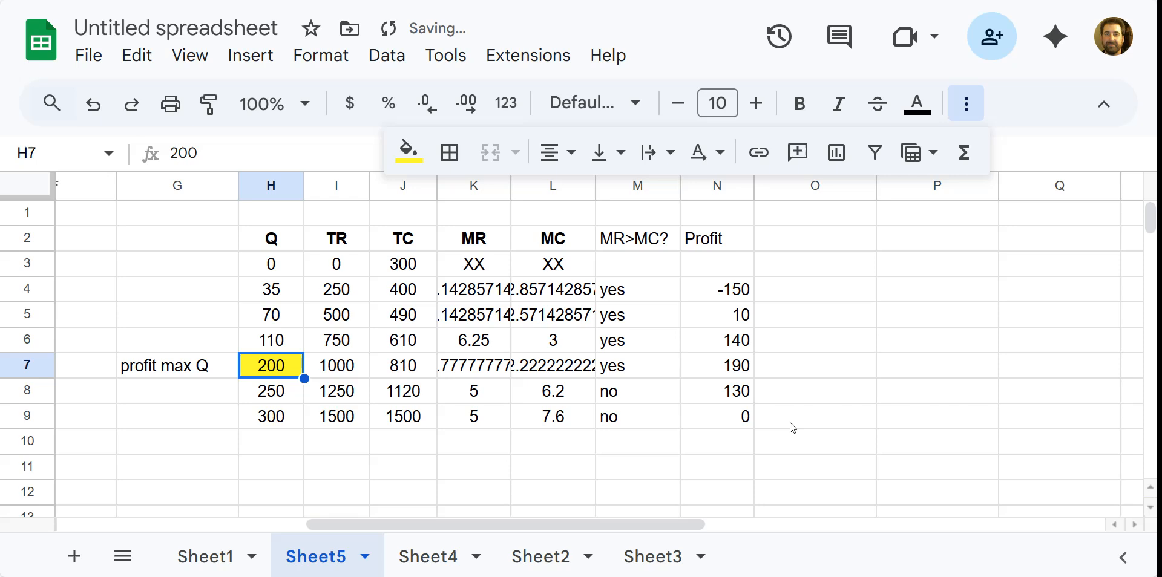
{"action": "type", "text": "150"}
{"action": "key", "text": "Return"}
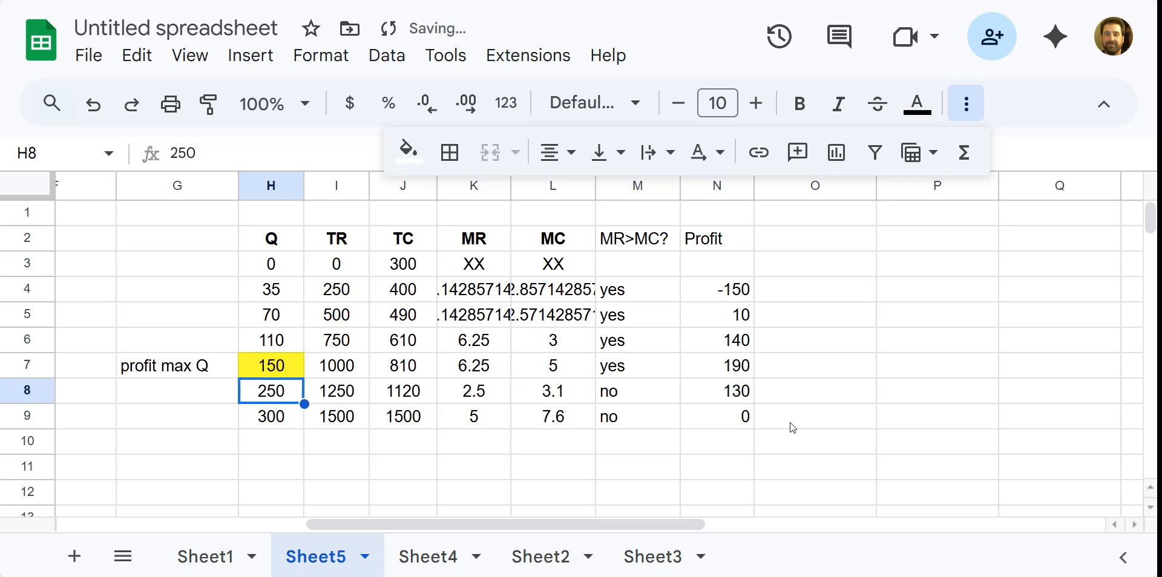
Set quantities H8 and H9 to 160 and 165, correcting a mistyped 60.
{"action": "type", "text": "60"}
{"action": "key", "text": "Return"}
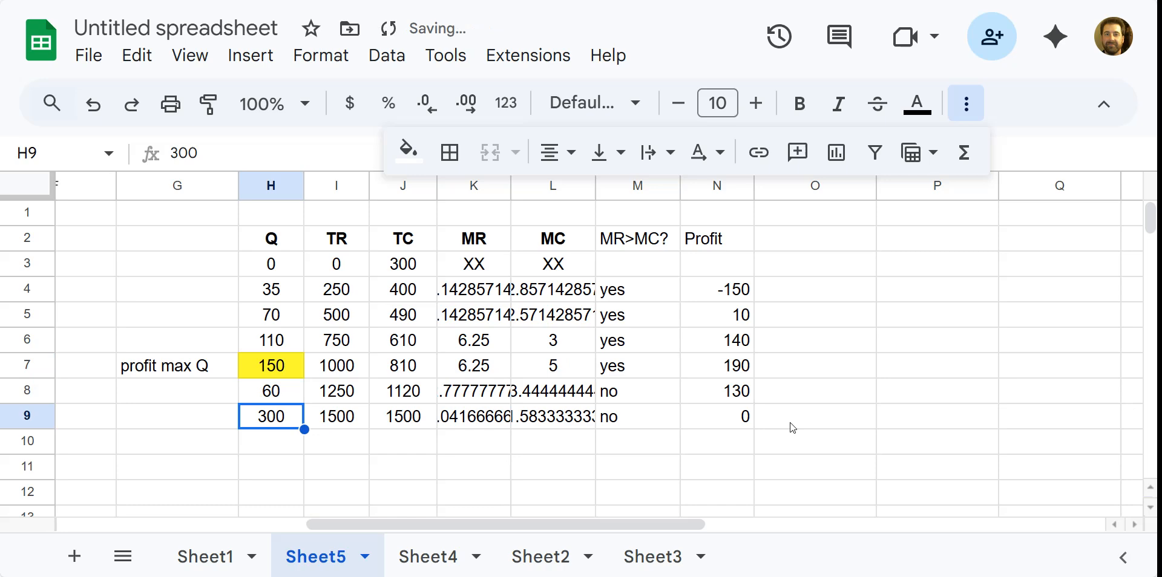
{"action": "key", "text": "Up"}
{"action": "type", "text": "160"}
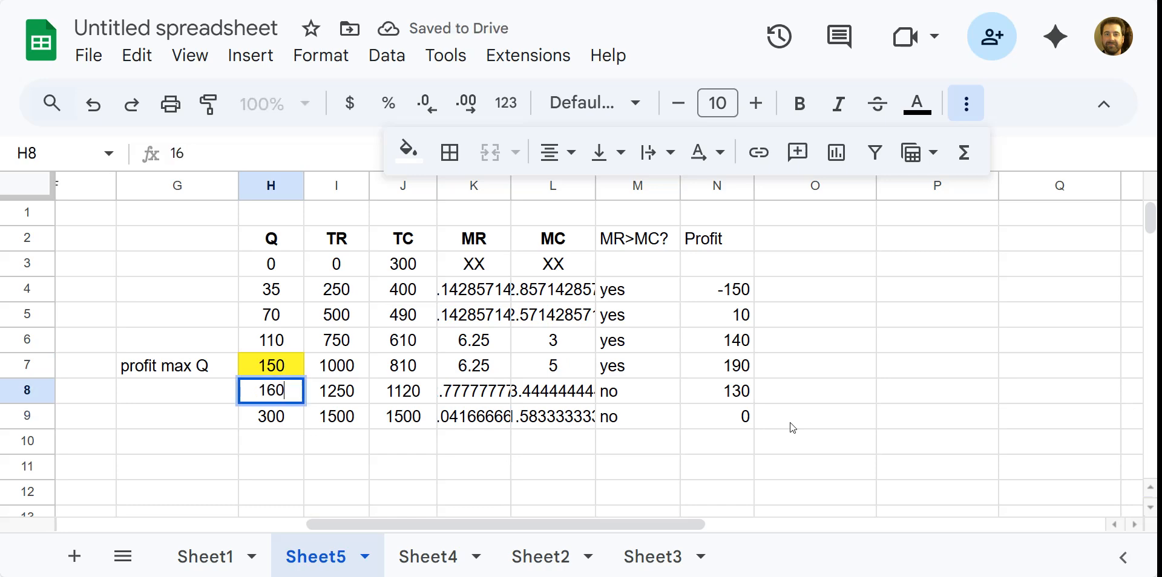
{"action": "key", "text": "Return"}
{"action": "type", "text": "1"}
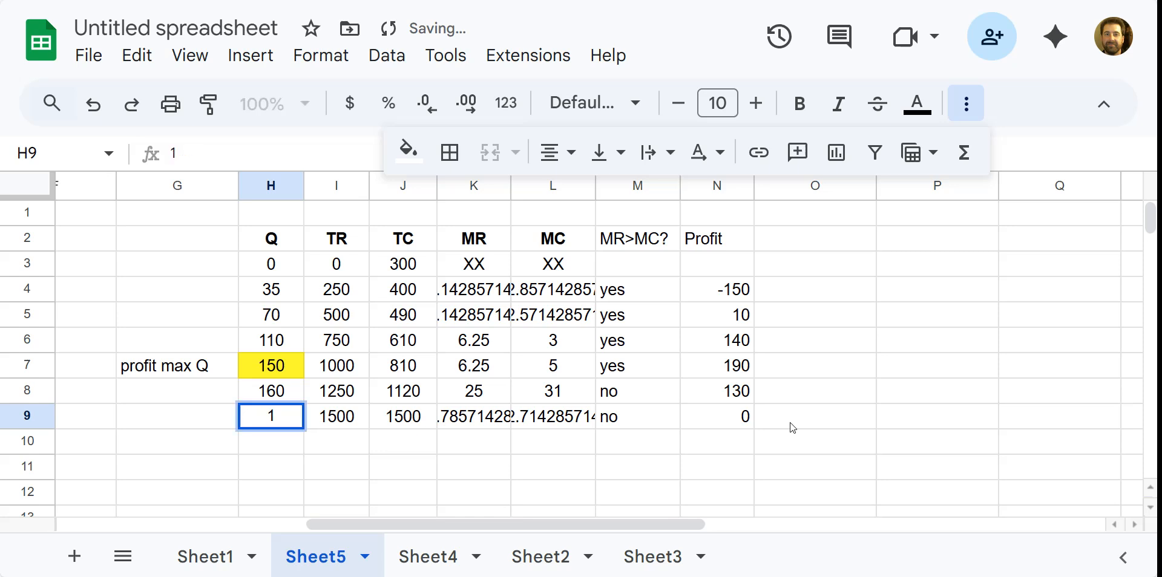
{"action": "type", "text": "65"}
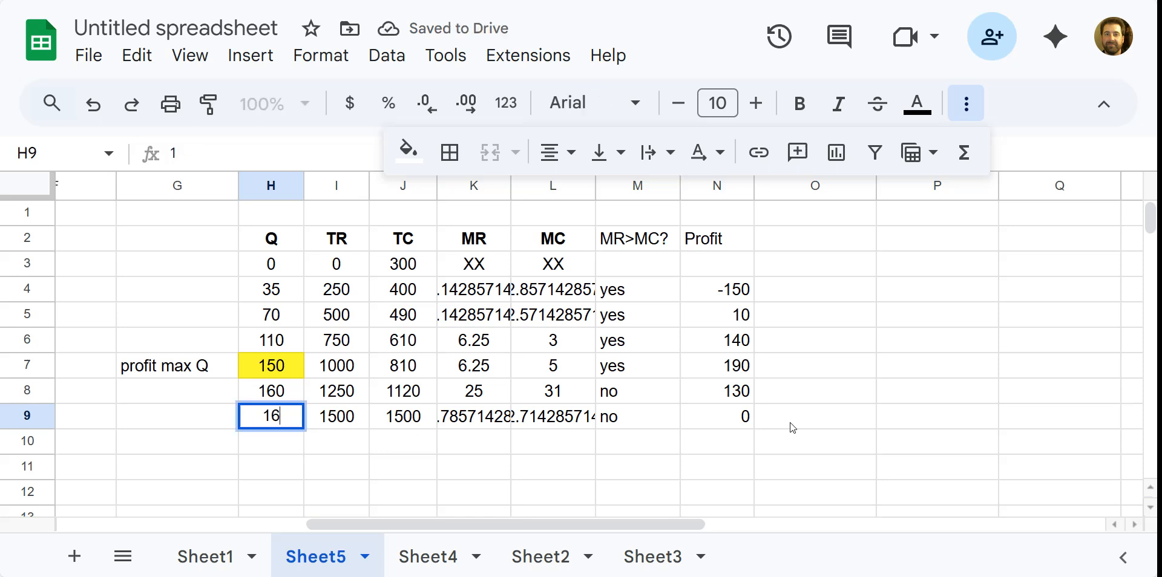
{"action": "key", "text": "Return"}
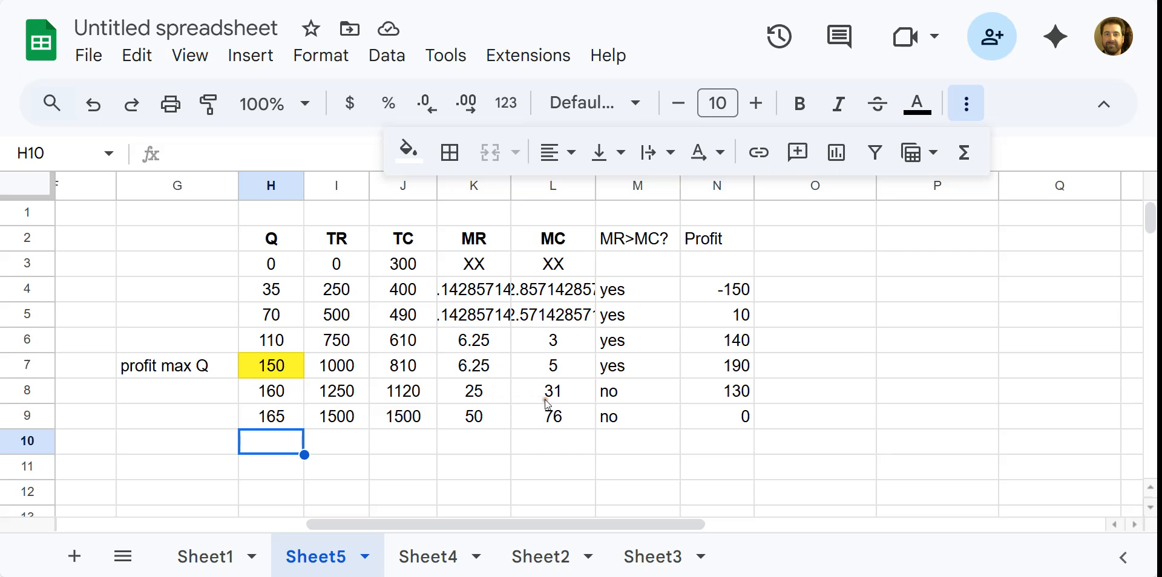
{"action": "left_click", "coordinate": [462, 367]}
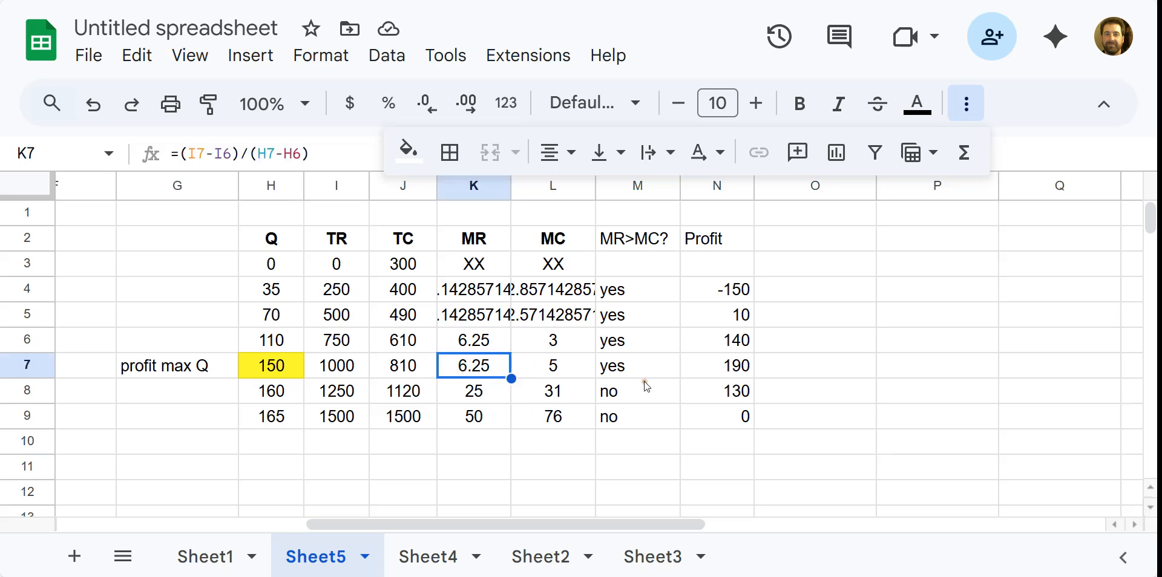